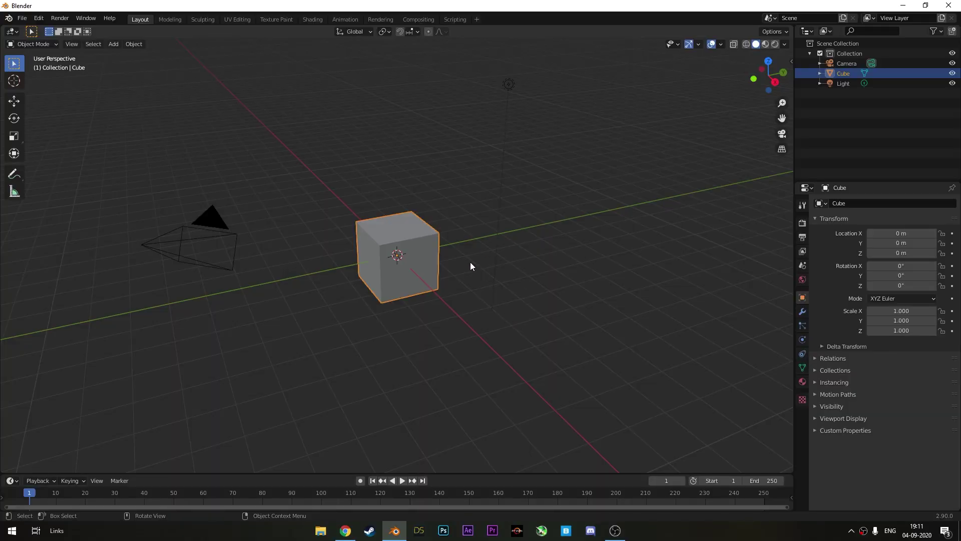
Delete the default cube and make the scene light a Sun lamp with strength 1000.
{"action": "key", "text": "x"}
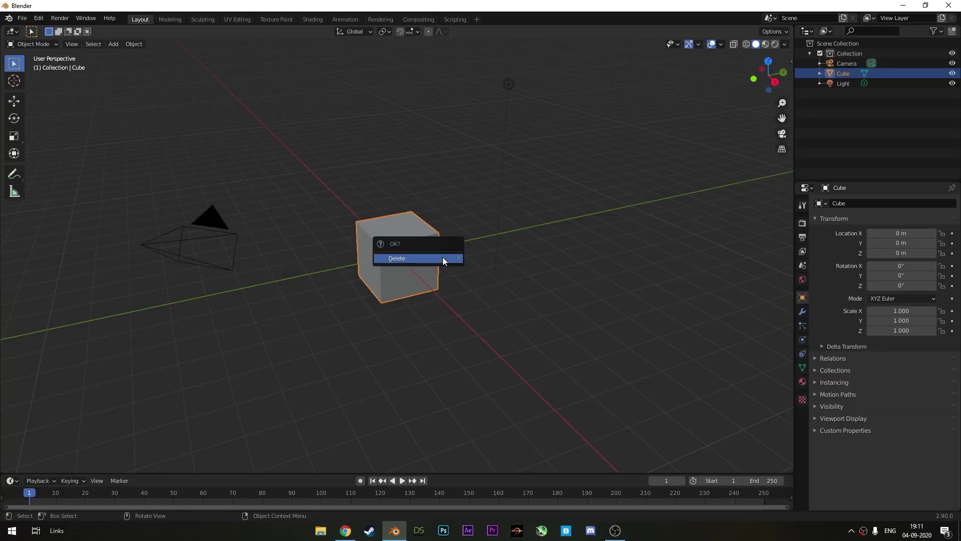
{"action": "left_click", "coordinate": [443, 256]}
{"action": "left_click", "coordinate": [507, 84]}
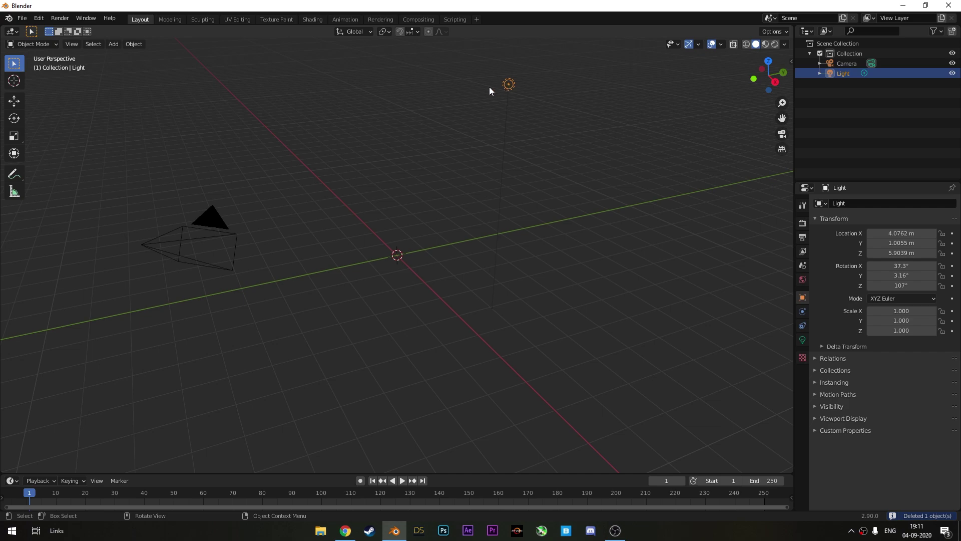
{"action": "left_click", "coordinate": [802, 341]}
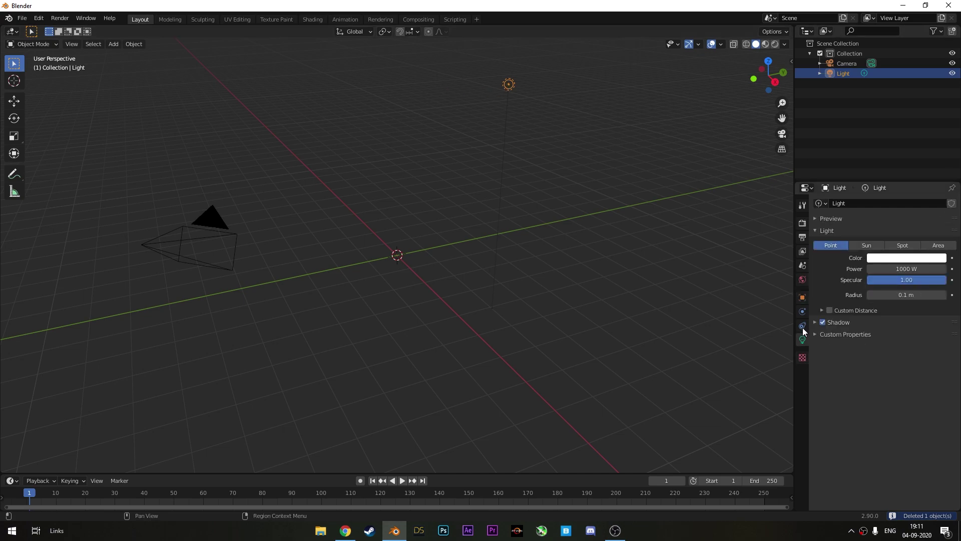
{"action": "left_click", "coordinate": [866, 246]}
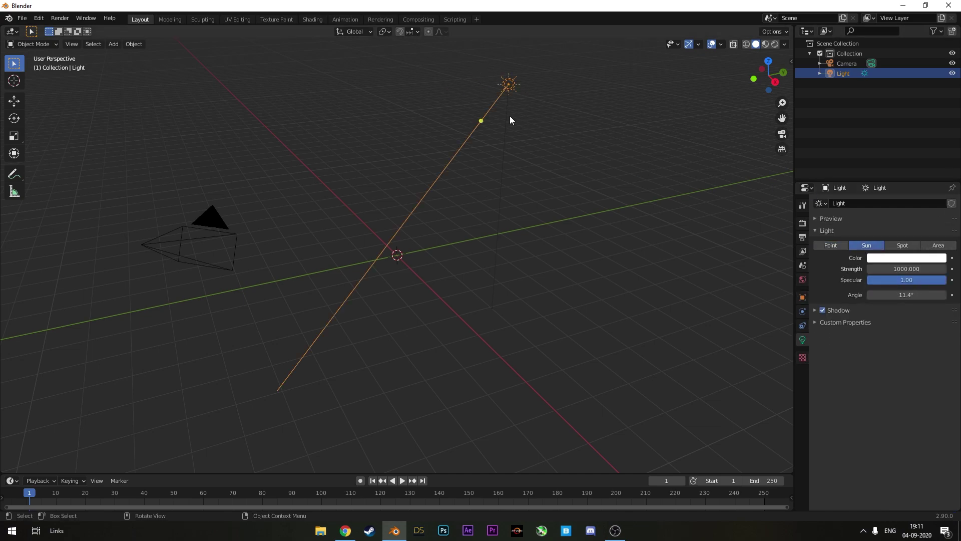
{"action": "middle_click_drag", "start_coordinate": [573, 143], "coordinate": [656, 160]}
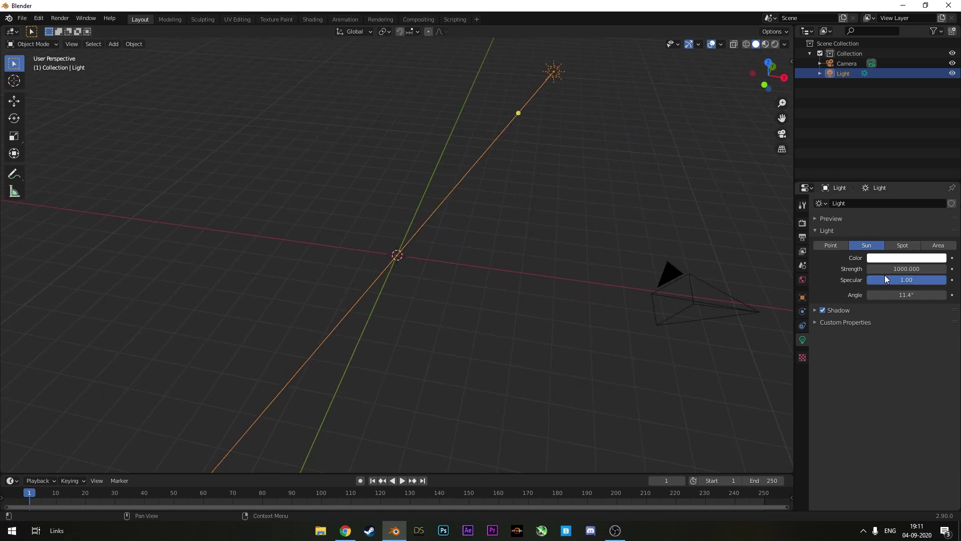
{"action": "double_click", "coordinate": [898, 269]}
{"action": "key", "text": "Return"}
Set the Eevee render samples to 100.
{"action": "left_click", "coordinate": [803, 223]}
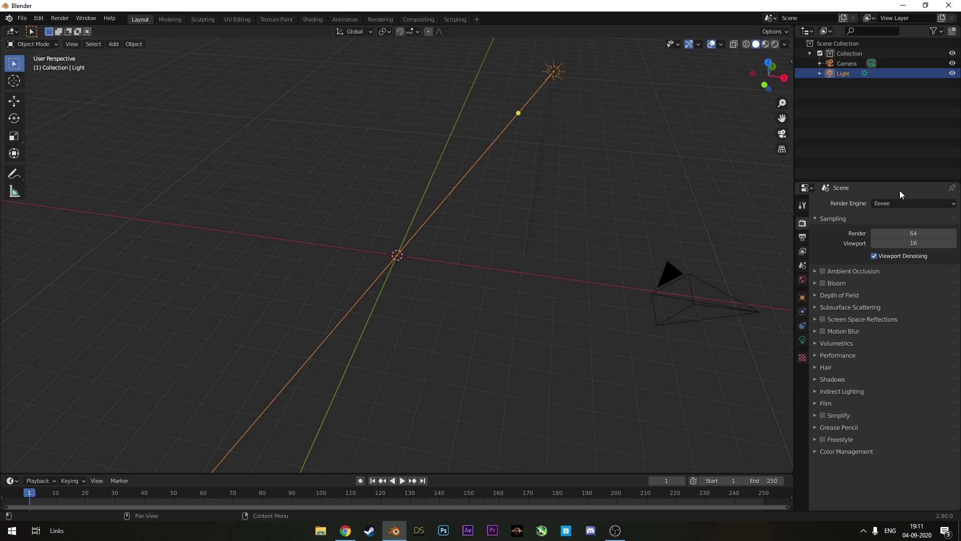
{"action": "left_click", "coordinate": [906, 232]}
{"action": "key", "text": "Return"}
Set the output resolution height to 817 px, giving 1920 × 817.
{"action": "left_click", "coordinate": [804, 238]}
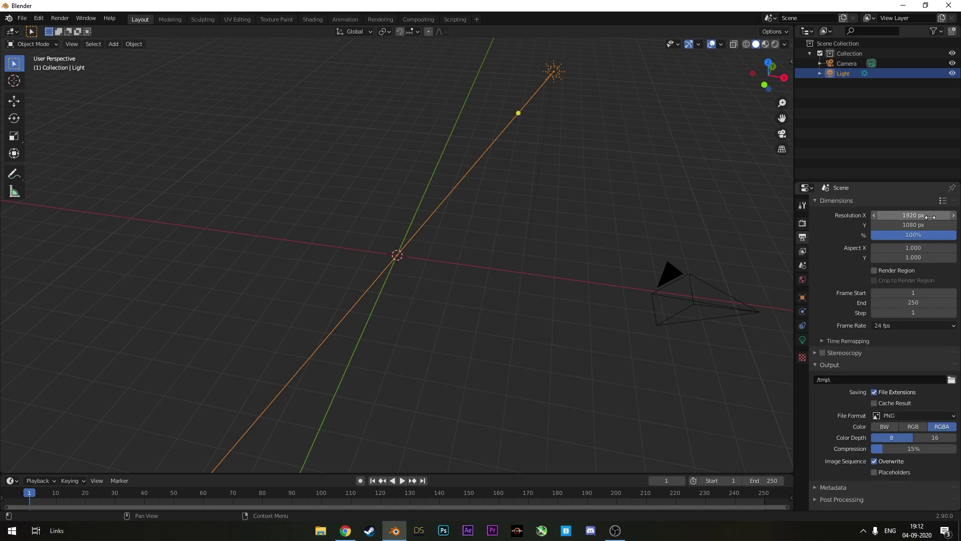
{"action": "left_click", "coordinate": [914, 225]}
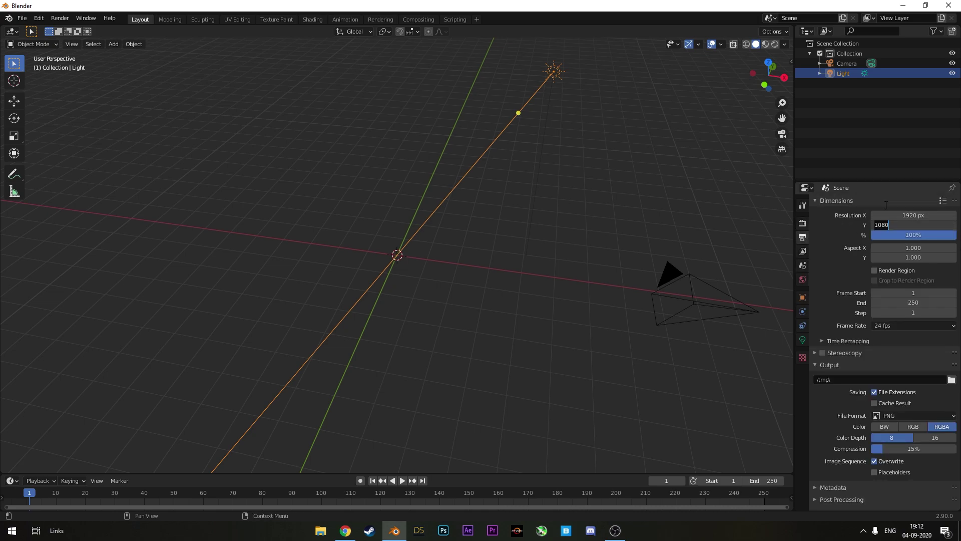
{"action": "type", "text": "817"}
{"action": "key", "text": "Return"}
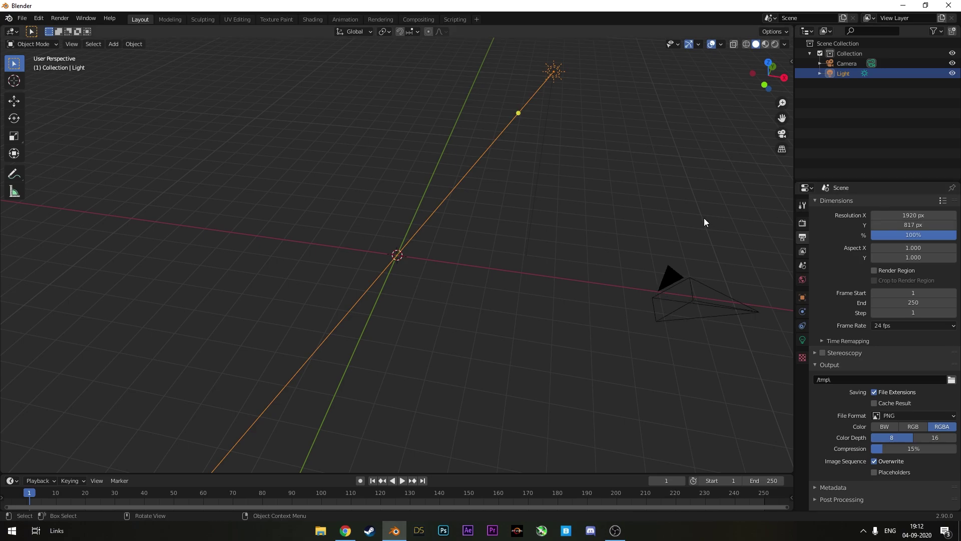
Select the camera and enable Depth of Field with an aperture F-Stop of 0.3.
{"action": "middle_click_drag", "start_coordinate": [704, 217], "coordinate": [728, 219]}
{"action": "left_click", "coordinate": [753, 303]}
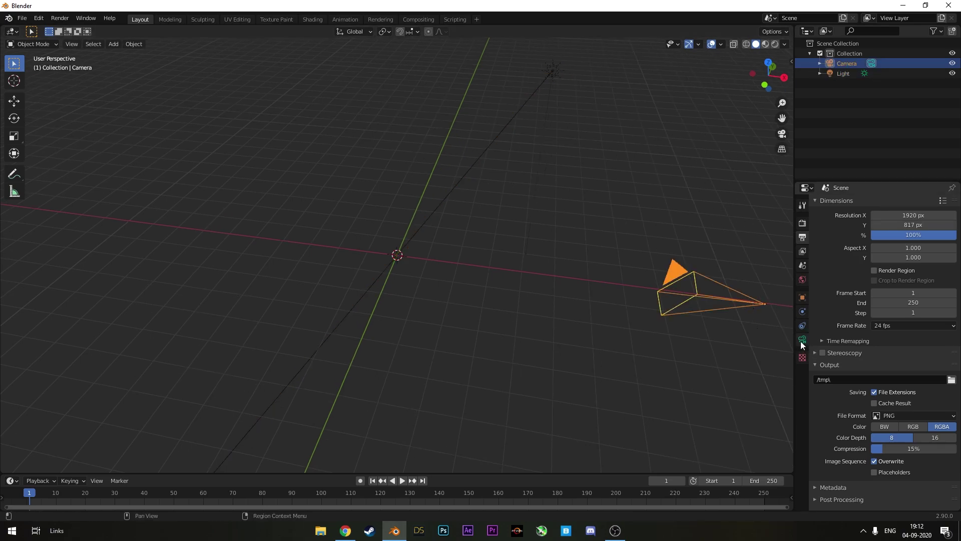
{"action": "left_click", "coordinate": [802, 340]}
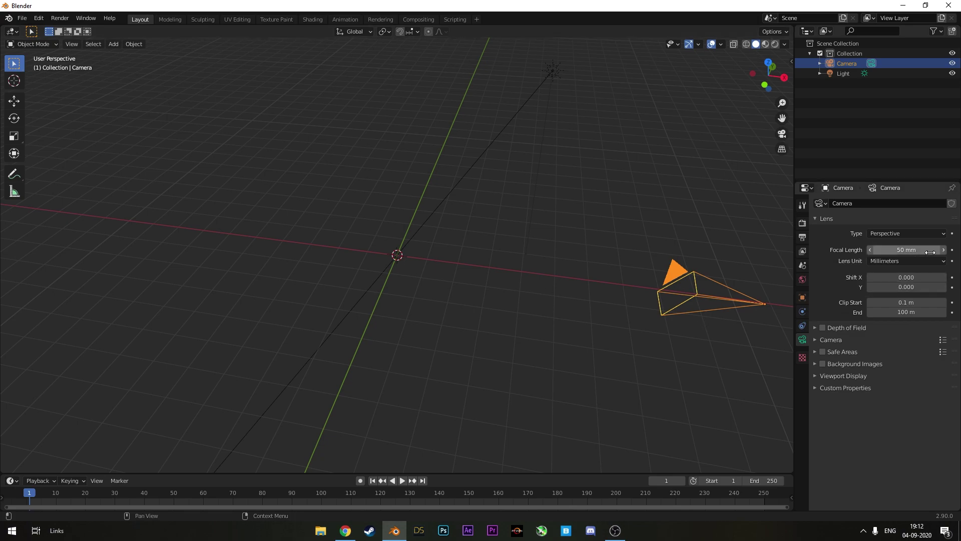
{"action": "left_click", "coordinate": [814, 327]}
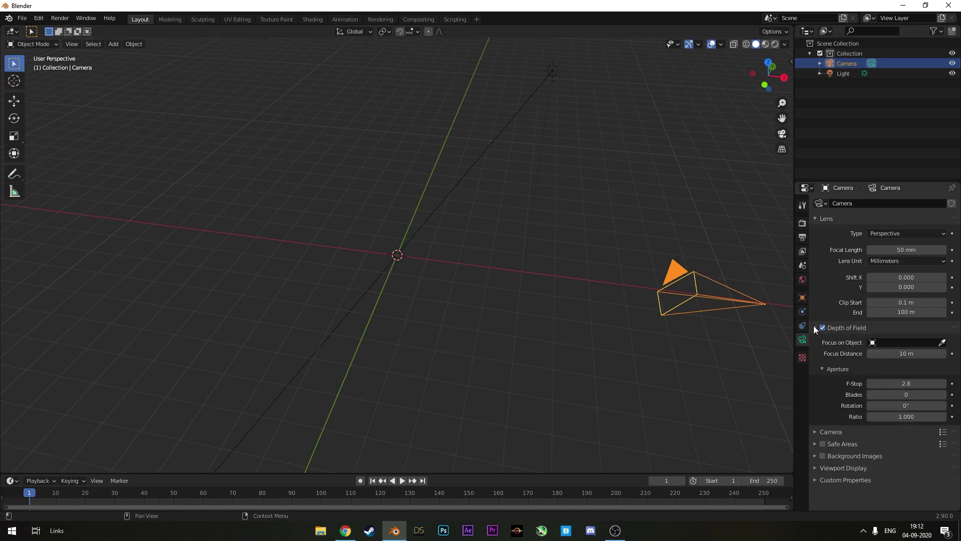
{"action": "left_click", "coordinate": [906, 383]}
{"action": "type", "text": "0.3"}
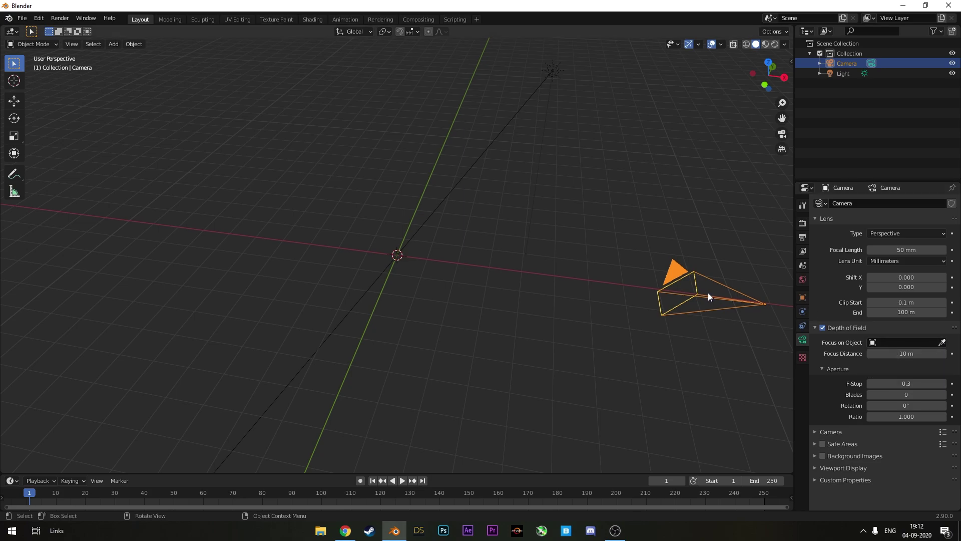
{"action": "key", "text": "Return"}
Drive the World colour with an Environment Texture loading spruit_sunrise_4k.hdr from Downloads.
{"action": "left_click", "coordinate": [802, 279]}
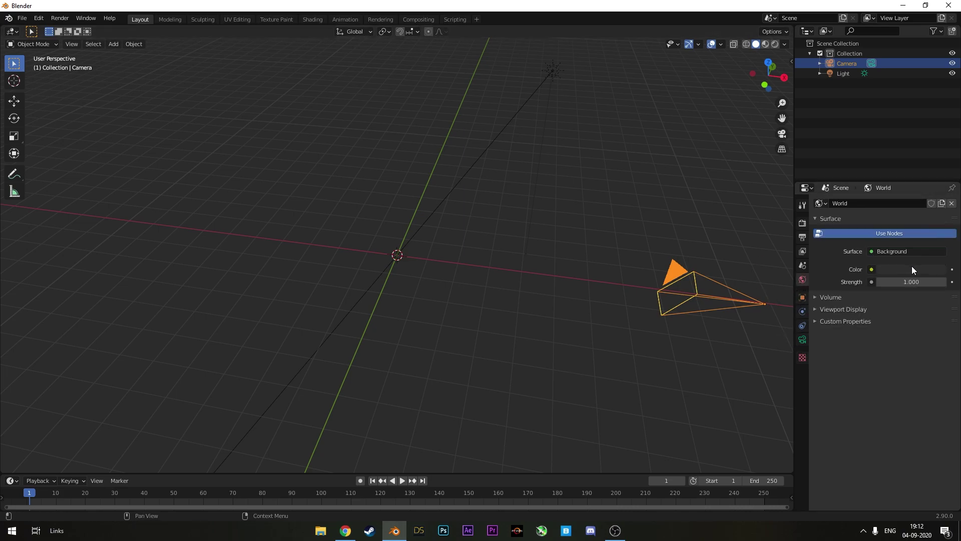
{"action": "left_click", "coordinate": [870, 269]}
{"action": "left_click", "coordinate": [675, 313]}
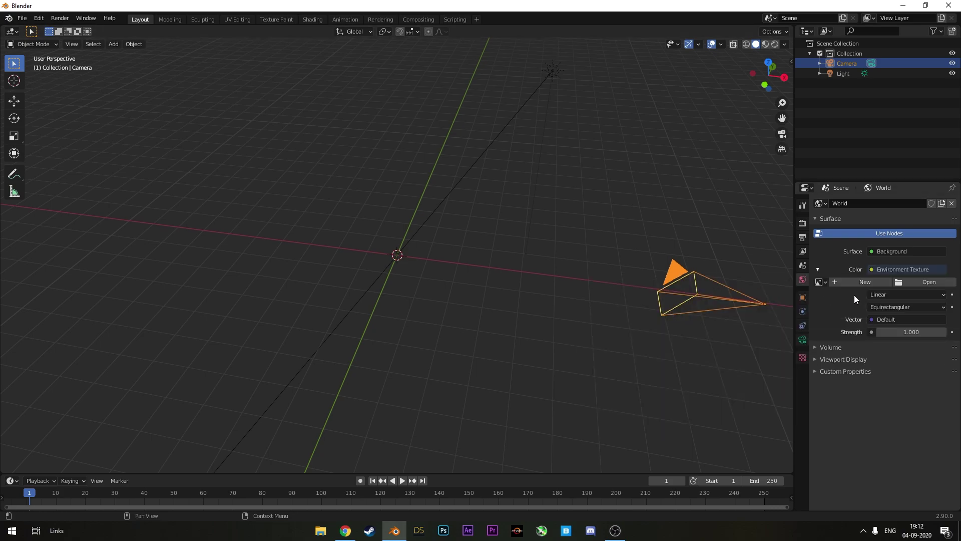
{"action": "left_click", "coordinate": [908, 281]}
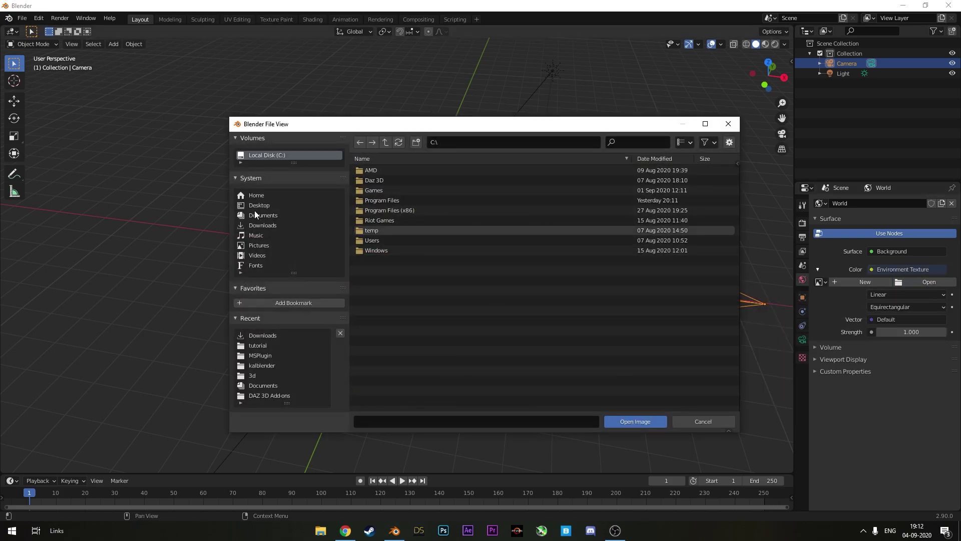
{"action": "left_click", "coordinate": [263, 225]}
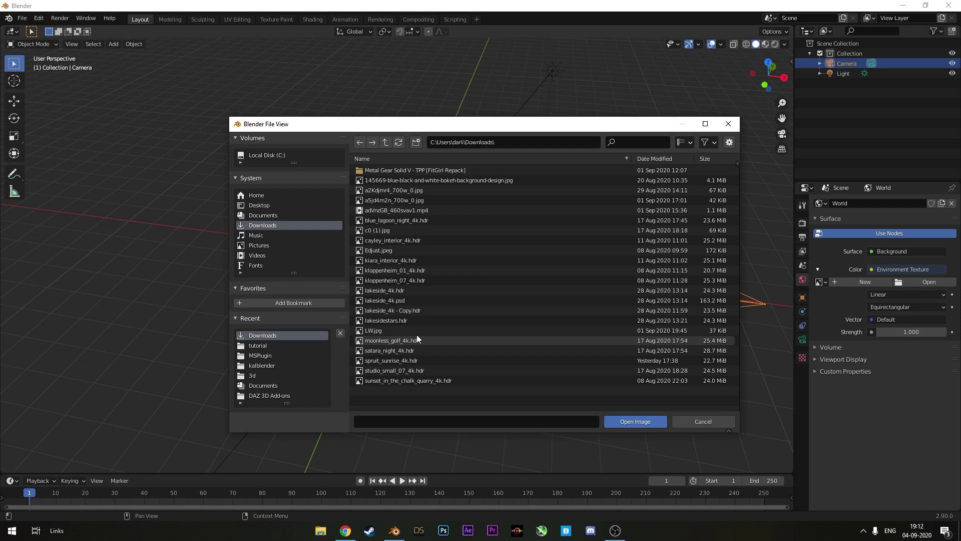
{"action": "double_click", "coordinate": [386, 359]}
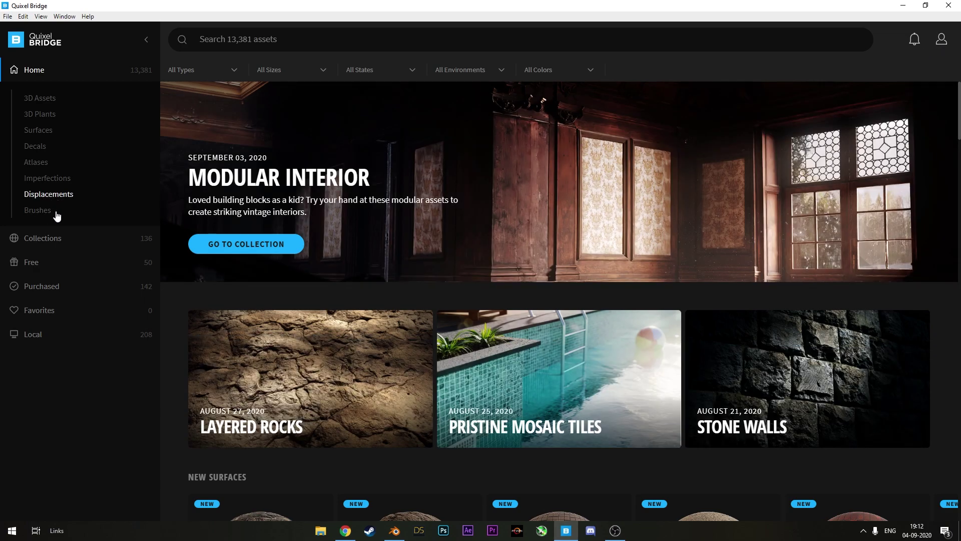
Export the Roman Statue from the local Megascans library to Blender.
{"action": "left_click", "coordinate": [35, 333]}
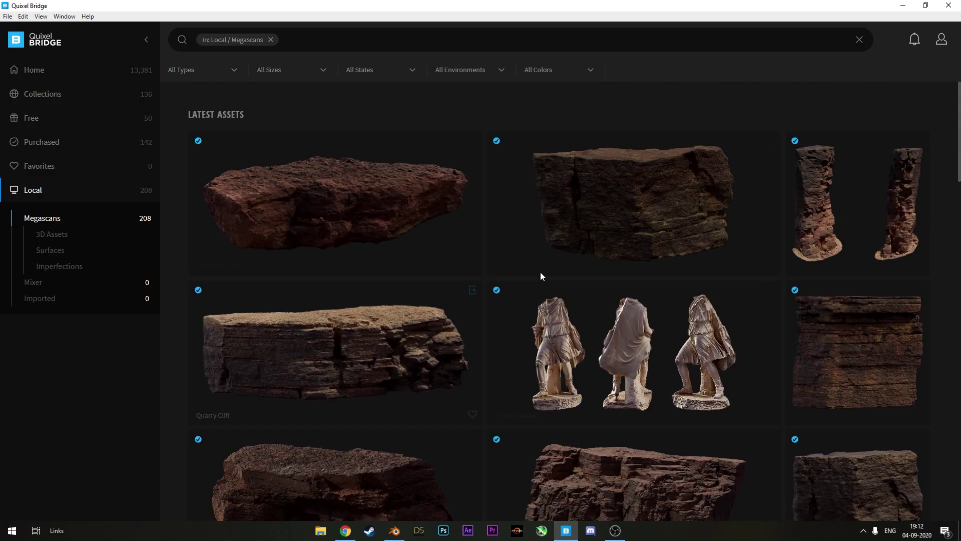
{"action": "scroll", "coordinate": [481, 266], "scroll_direction": "down", "scroll_amount": 3}
{"action": "scroll", "coordinate": [450, 257], "scroll_direction": "up", "scroll_amount": 3}
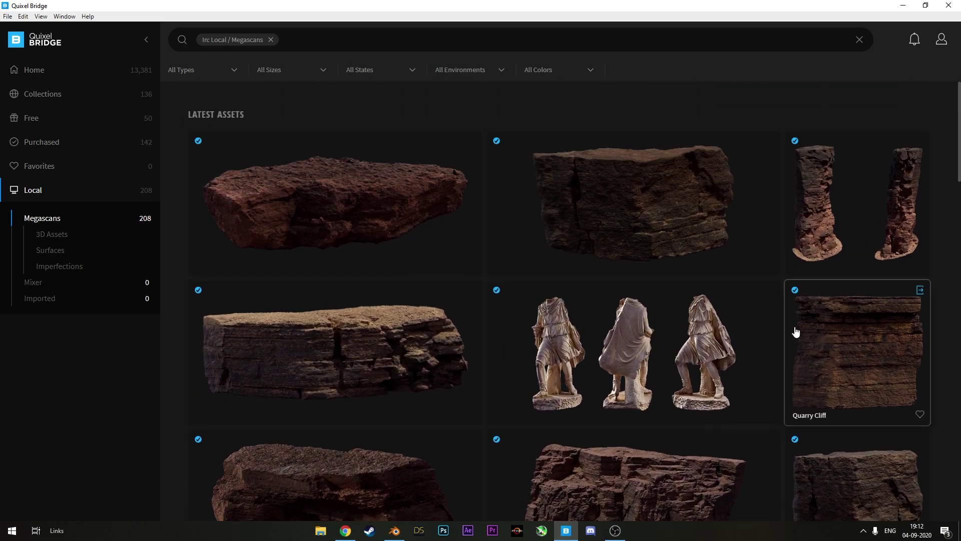
{"action": "left_click", "coordinate": [710, 321]}
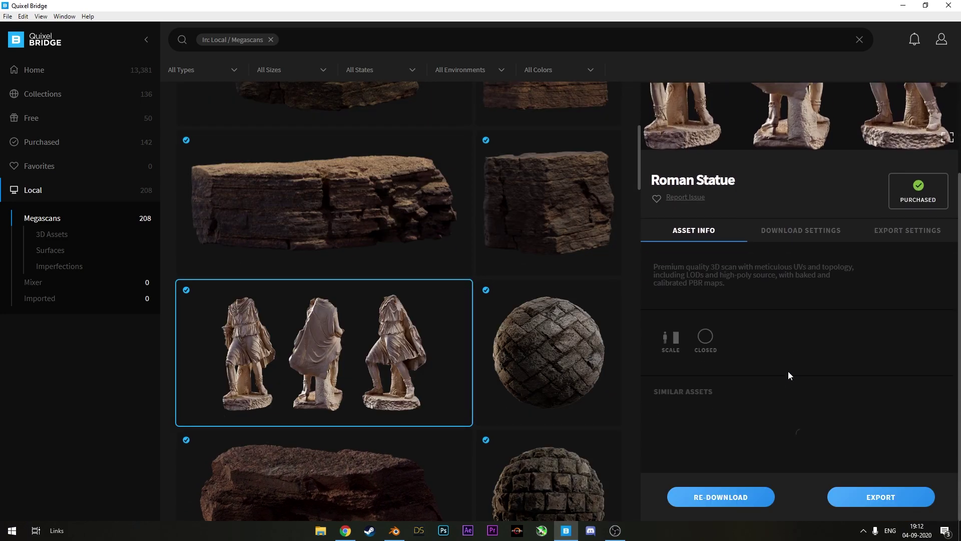
{"action": "left_click", "coordinate": [920, 234]}
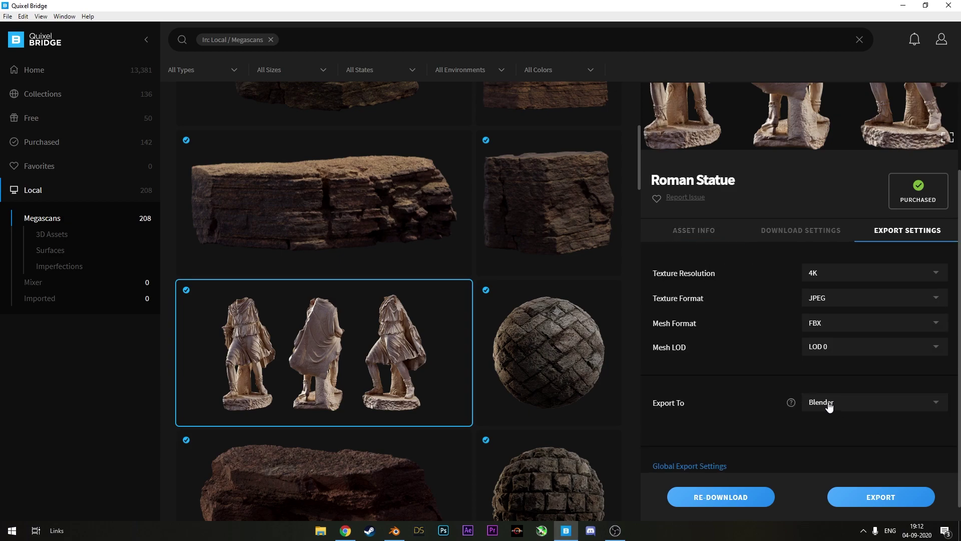
{"action": "left_click", "coordinate": [856, 496]}
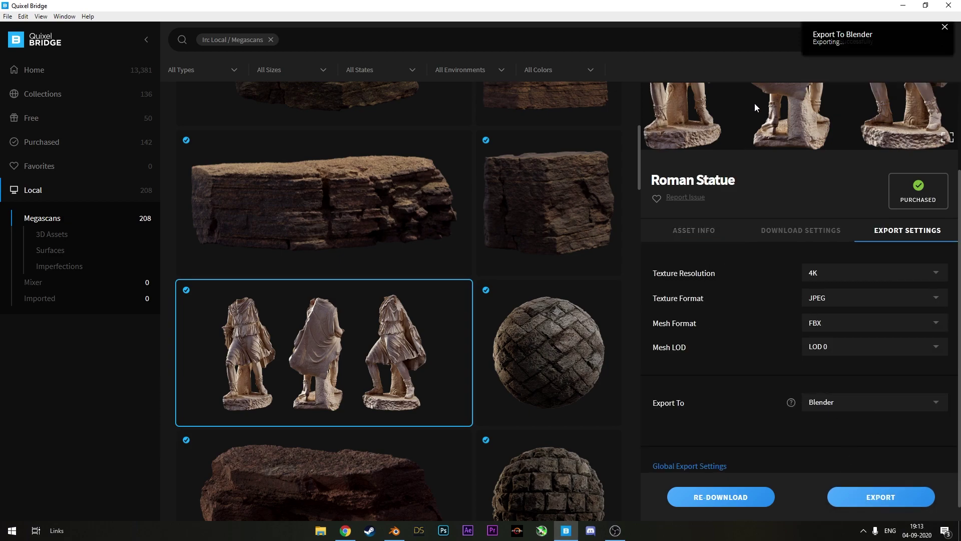
Export the Quarry Cliff pillars and rock block assets to Blender.
{"action": "scroll", "coordinate": [397, 326], "scroll_direction": "up", "scroll_amount": 3}
{"action": "left_click", "coordinate": [431, 300]}
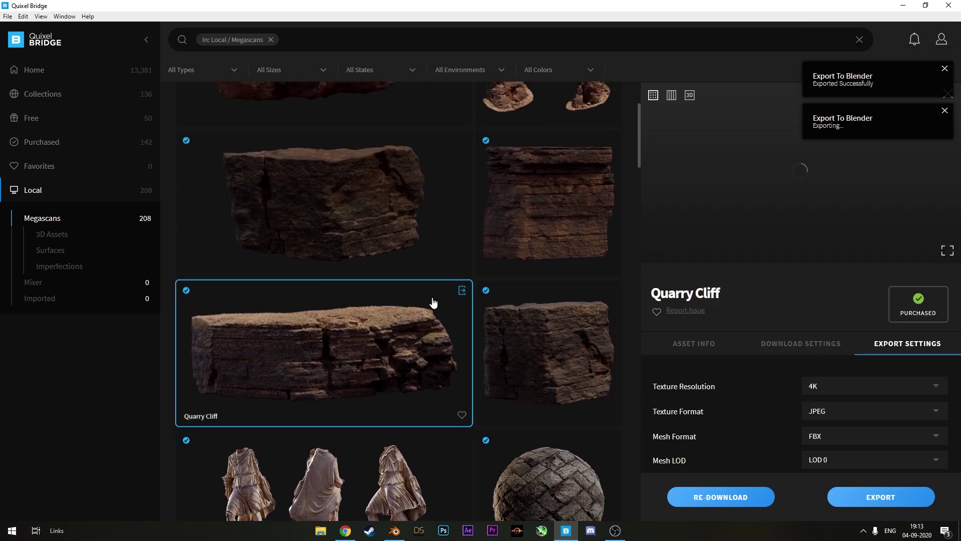
{"action": "scroll", "coordinate": [459, 290], "scroll_direction": "up", "scroll_amount": 3}
{"action": "left_click", "coordinate": [575, 175]}
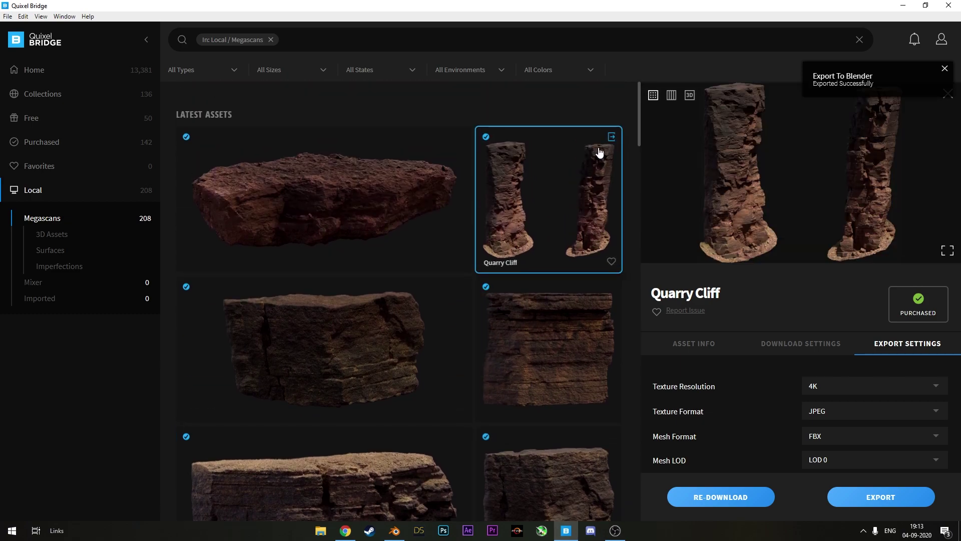
{"action": "left_click", "coordinate": [611, 136]}
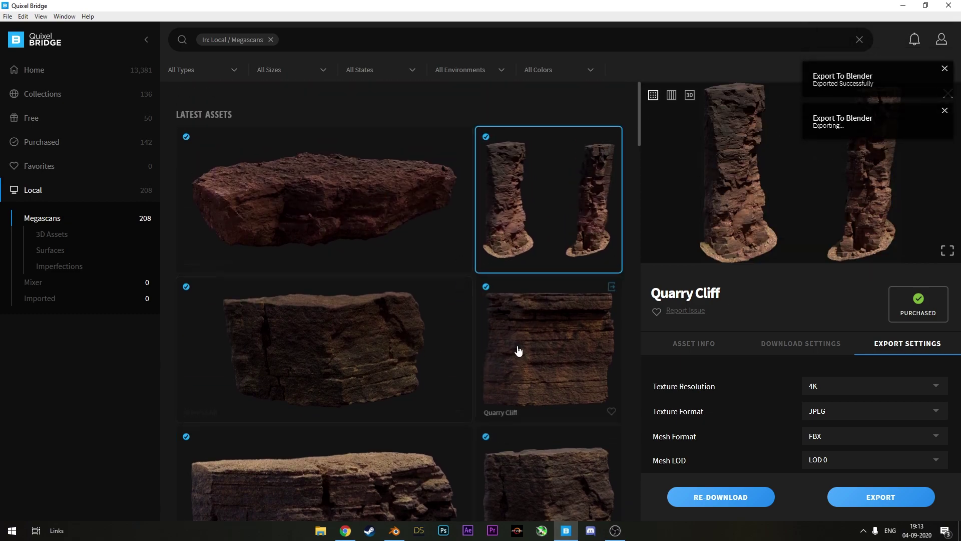
{"action": "left_click", "coordinate": [462, 287]}
{"action": "scroll", "coordinate": [440, 331], "scroll_direction": "down", "scroll_amount": 4}
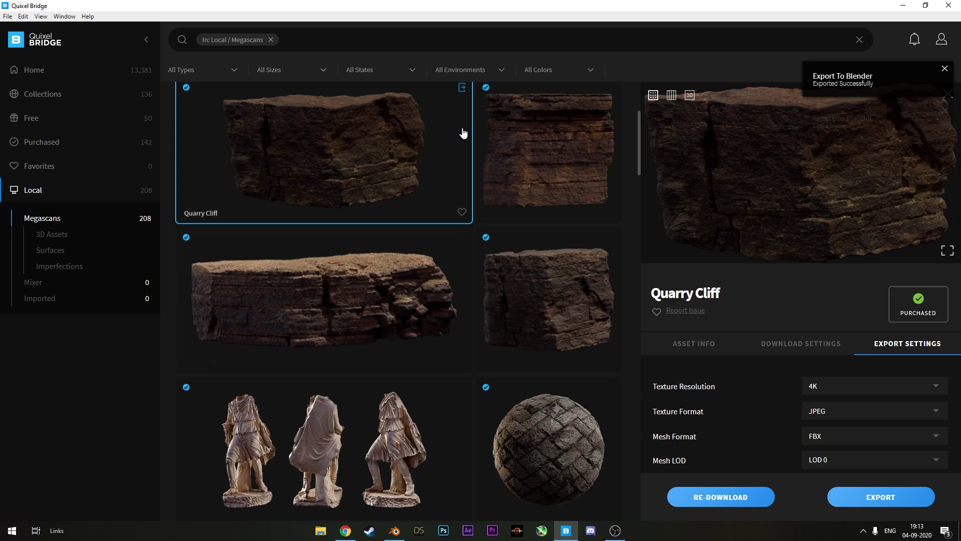
{"action": "scroll", "coordinate": [461, 150], "scroll_direction": "up", "scroll_amount": 2}
{"action": "left_click", "coordinate": [461, 187]}
{"action": "scroll", "coordinate": [604, 277], "scroll_direction": "down", "scroll_amount": 5}
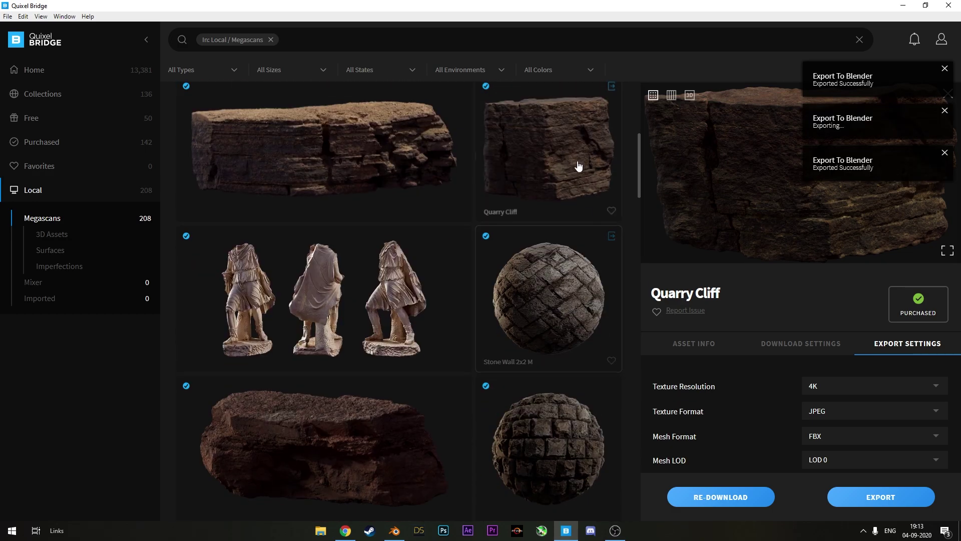
{"action": "left_click", "coordinate": [612, 87]}
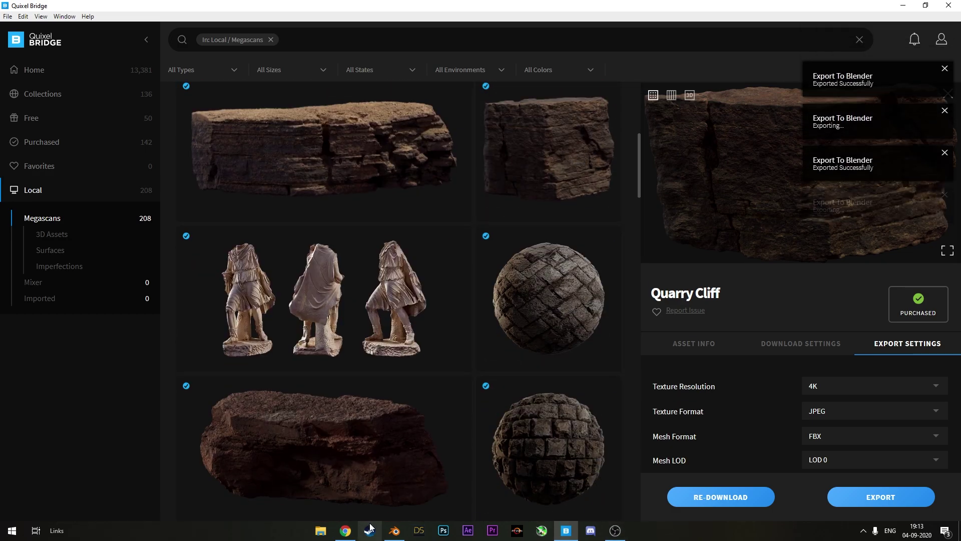
Back in Blender, select the imported tall pillar rock and move it further left.
{"action": "key", "text": "alt+Tab"}
{"action": "middle_click_drag", "start_coordinate": [448, 248], "coordinate": [507, 229]}
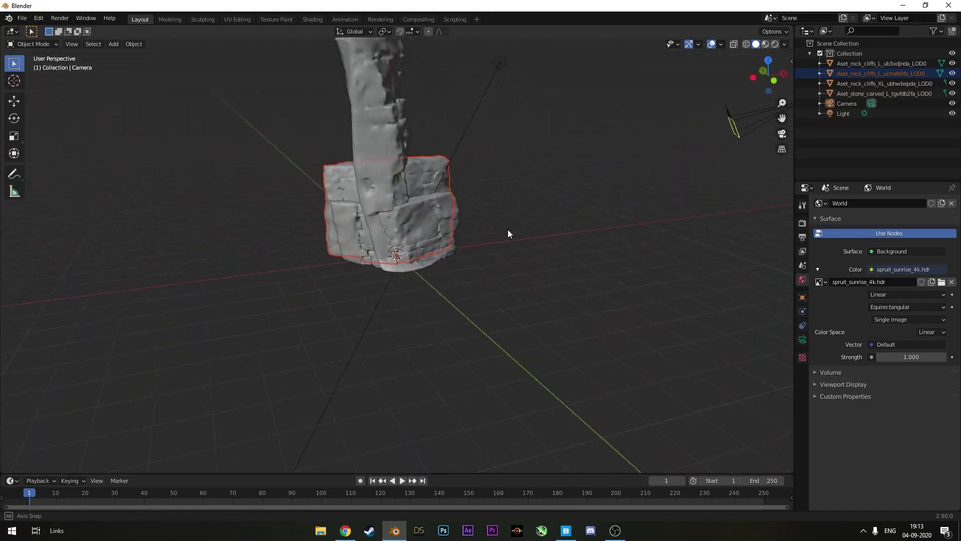
{"action": "scroll", "coordinate": [509, 230], "scroll_direction": "up", "scroll_amount": 2}
{"action": "mouse_move", "coordinate": [579, 194]}
{"action": "middle_mouse_down"}
{"action": "mouse_move", "coordinate": [615, 378]}
{"action": "mouse_move", "coordinate": [548, 386]}
{"action": "mouse_move", "coordinate": [585, 205]}
{"action": "middle_mouse_up"}
{"action": "left_click", "coordinate": [440, 167]}
{"action": "middle_click_drag", "start_coordinate": [441, 168], "coordinate": [526, 251]}
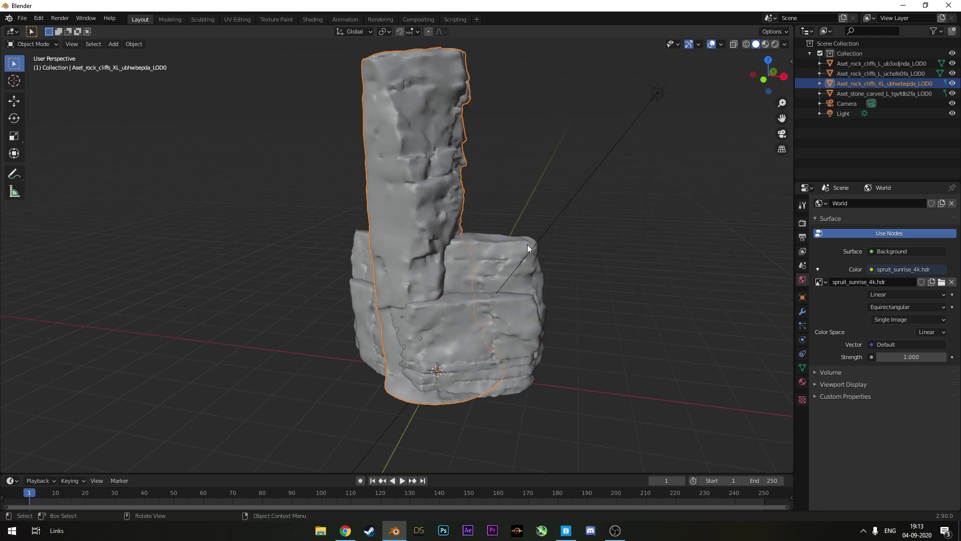
{"action": "key", "text": "g"}
{"action": "left_click", "coordinate": [397, 236]}
Place three duplicates of the pillar rock in a row beside the original.
{"action": "scroll", "coordinate": [380, 248], "scroll_direction": "down", "scroll_amount": 5}
{"action": "middle_click_drag", "start_coordinate": [361, 257], "coordinate": [364, 223]}
{"action": "key", "text": "shift+d"}
{"action": "left_click", "coordinate": [414, 222]}
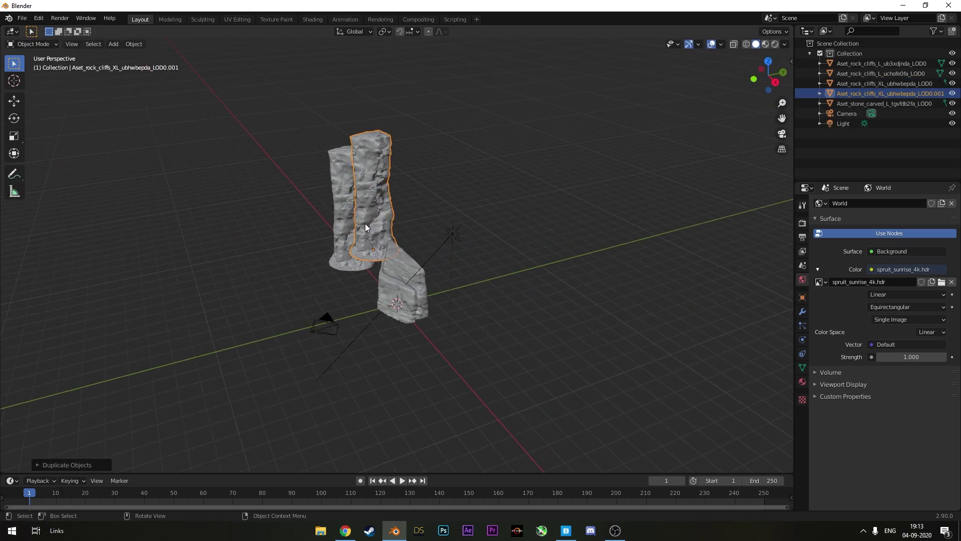
{"action": "key", "text": "shift+d"}
{"action": "left_click", "coordinate": [419, 222]}
{"action": "key", "text": "shift+d"}
{"action": "left_click", "coordinate": [458, 223]}
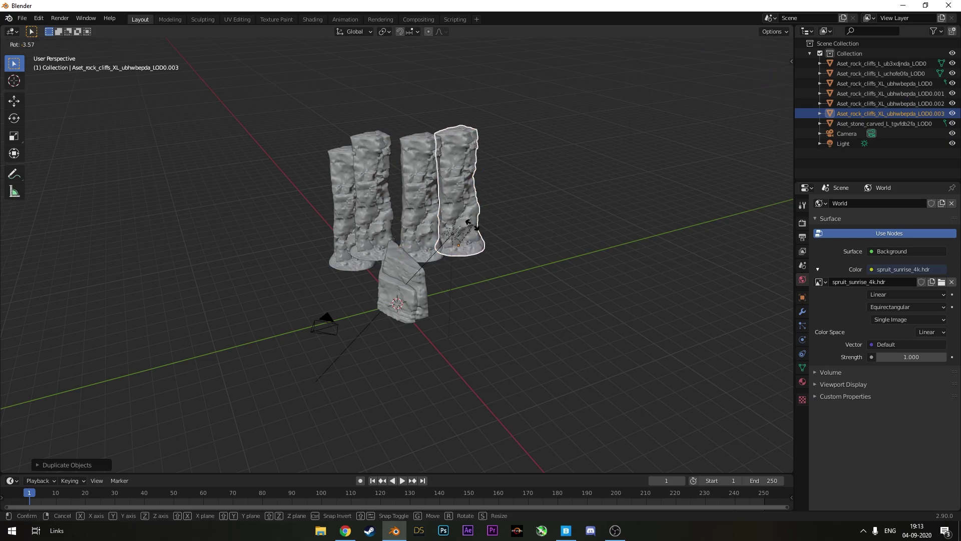
Rotate the third pillar copy slightly.
{"action": "key", "text": "r"}
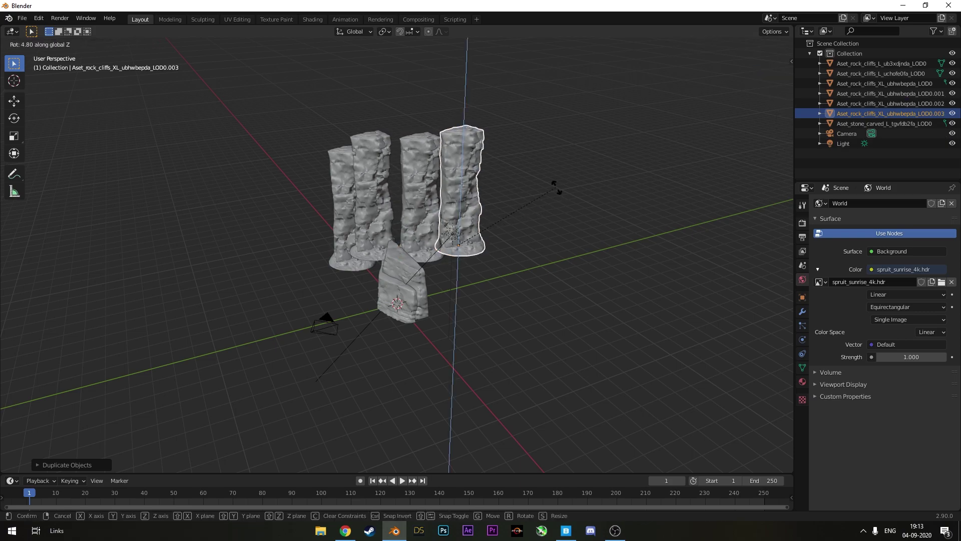
{"action": "left_click", "coordinate": [583, 238]}
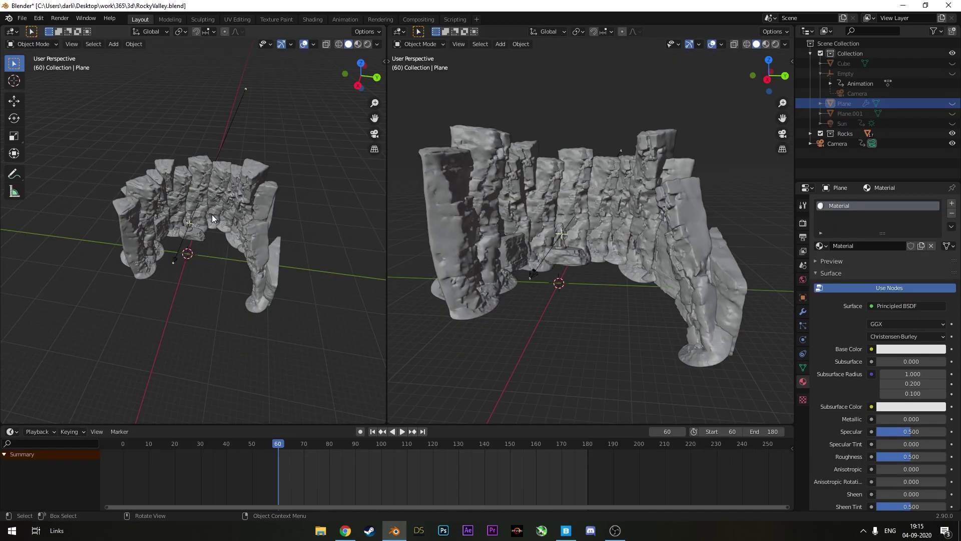
{"action": "scroll", "coordinate": [212, 214], "scroll_direction": "up", "scroll_amount": 3}
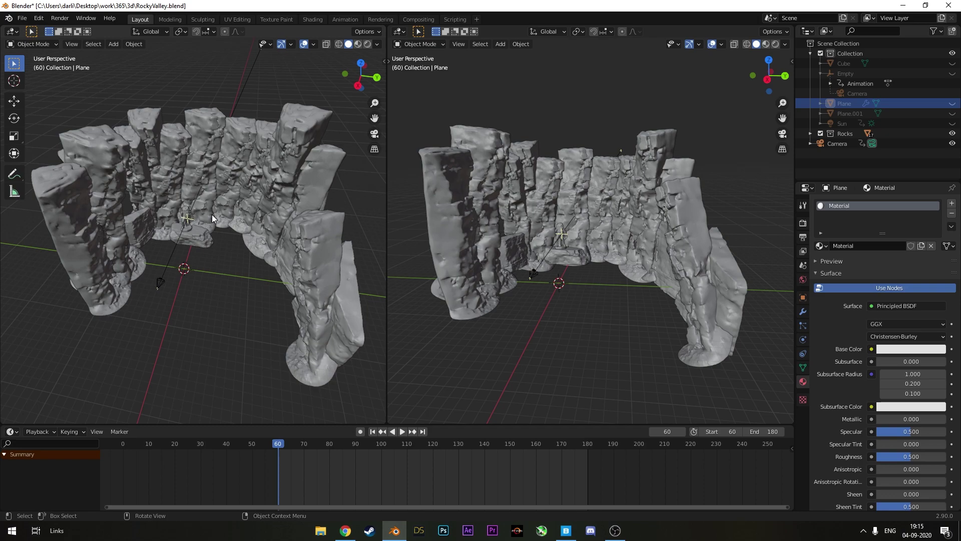
{"action": "scroll", "coordinate": [195, 276], "scroll_direction": "up", "scroll_amount": 3}
{"action": "scroll", "coordinate": [195, 277], "scroll_direction": "down", "scroll_amount": 5}
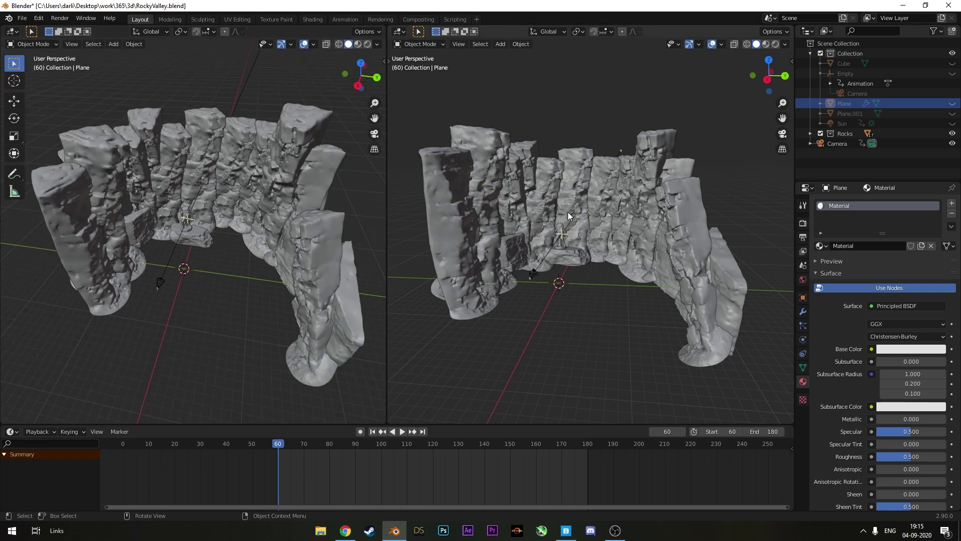
{"action": "scroll", "coordinate": [243, 245], "scroll_direction": "up", "scroll_amount": 6}
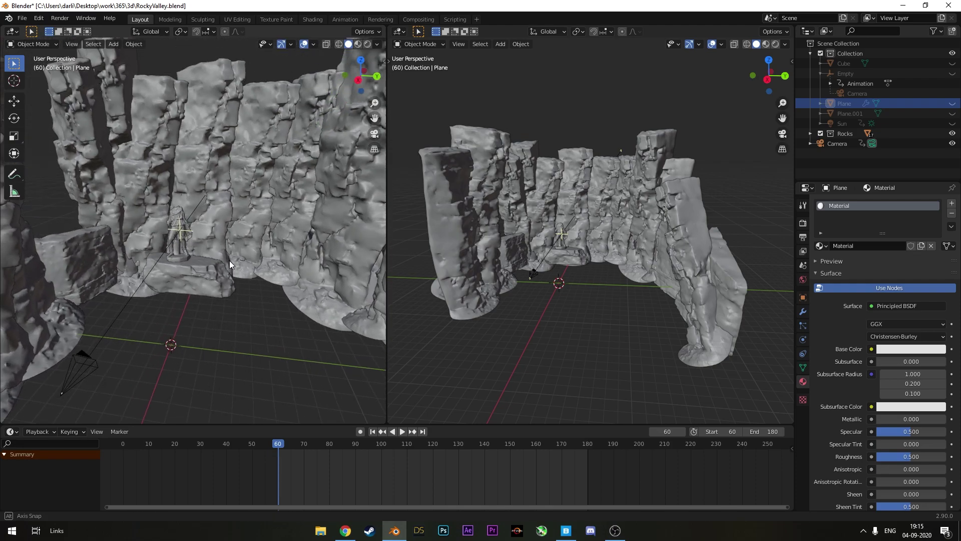
Orbit and zoom both viewports to inspect the rock arc and the statue from several angles.
{"action": "middle_click_drag", "start_coordinate": [229, 260], "coordinate": [252, 267]}
{"action": "scroll", "coordinate": [626, 243], "scroll_direction": "down", "scroll_amount": 3}
{"action": "scroll", "coordinate": [252, 263], "scroll_direction": "down", "scroll_amount": 3}
{"action": "scroll", "coordinate": [172, 251], "scroll_direction": "up", "scroll_amount": 3}
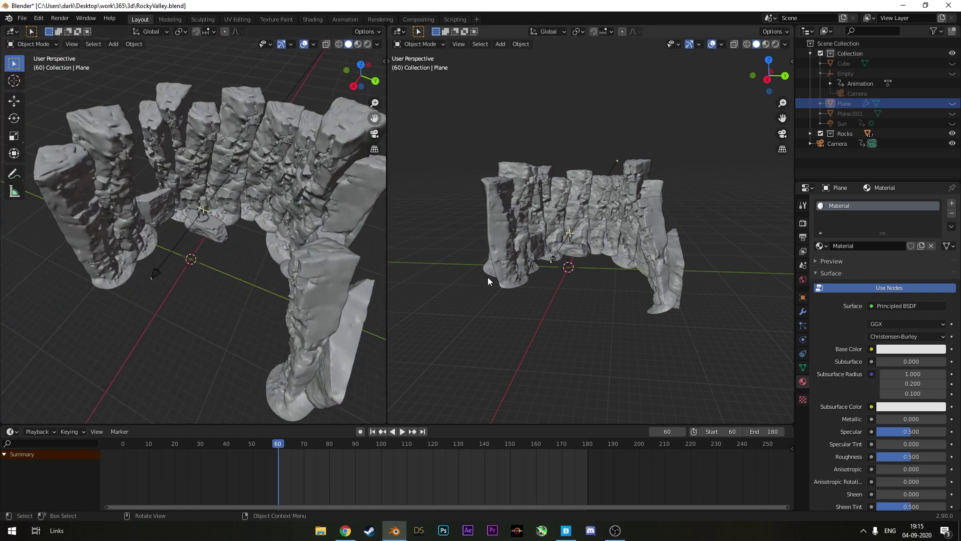
{"action": "middle_click_drag", "start_coordinate": [593, 276], "coordinate": [505, 269]}
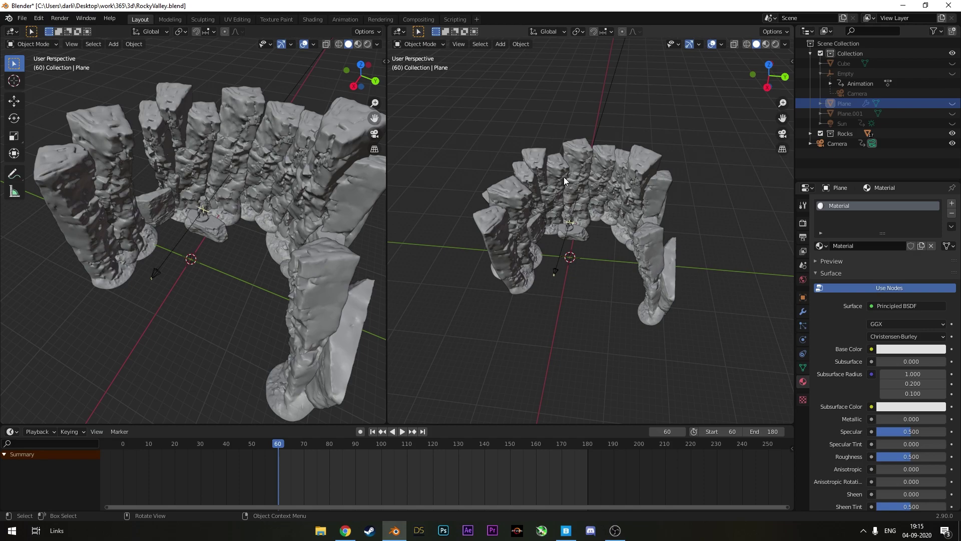
{"action": "mouse_move", "coordinate": [626, 245]}
{"action": "middle_mouse_down"}
{"action": "mouse_move", "coordinate": [642, 207]}
{"action": "mouse_move", "coordinate": [622, 227]}
{"action": "middle_mouse_up"}
{"action": "scroll", "coordinate": [622, 227], "scroll_direction": "up", "scroll_amount": 10}
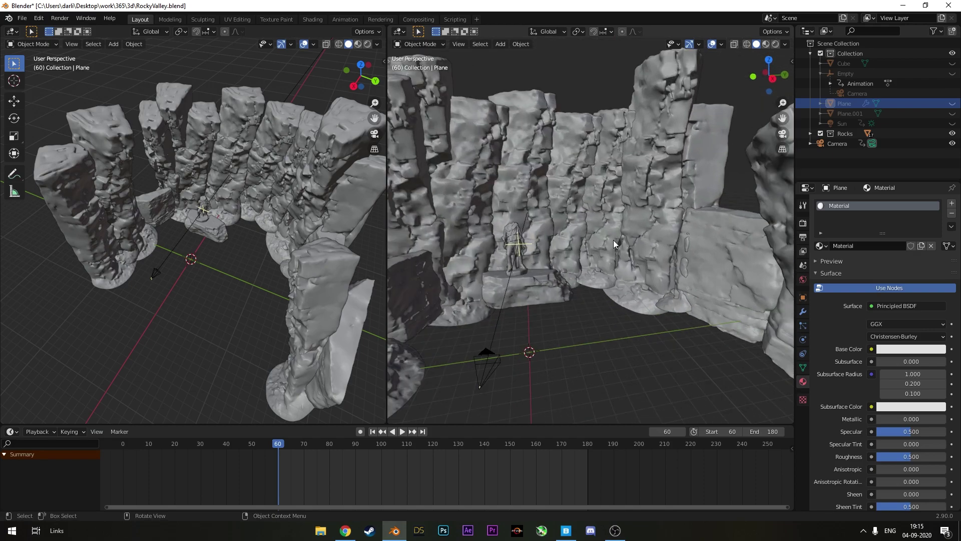
{"action": "middle_click_drag", "start_coordinate": [551, 292], "coordinate": [518, 310]}
{"action": "middle_click_drag", "start_coordinate": [603, 318], "coordinate": [593, 179]}
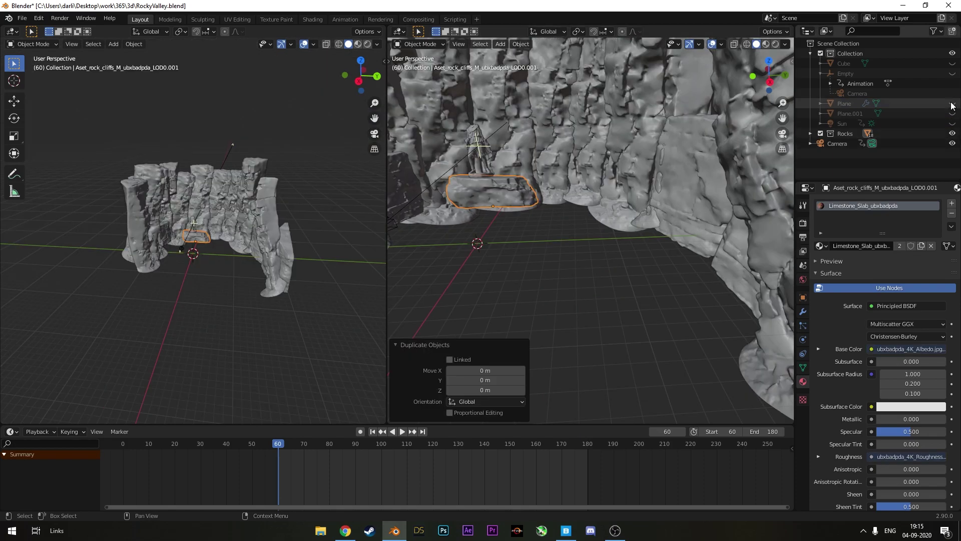
Unhide Plane and Plane.001 in the Outliner and orbit both views to check the ground.
{"action": "left_click", "coordinate": [952, 104]}
{"action": "left_click", "coordinate": [952, 113]}
{"action": "middle_click_drag", "start_coordinate": [253, 223], "coordinate": [248, 200]}
{"action": "middle_click_drag", "start_coordinate": [526, 211], "coordinate": [571, 201]}
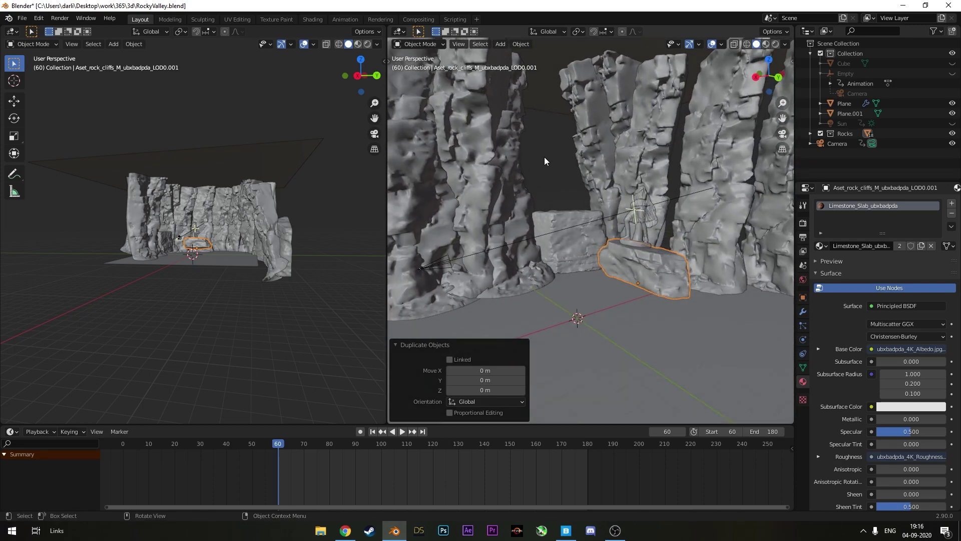
Show the World node tree in a Shader Editor on the left and render the right viewport.
{"action": "left_click", "coordinate": [15, 32]}
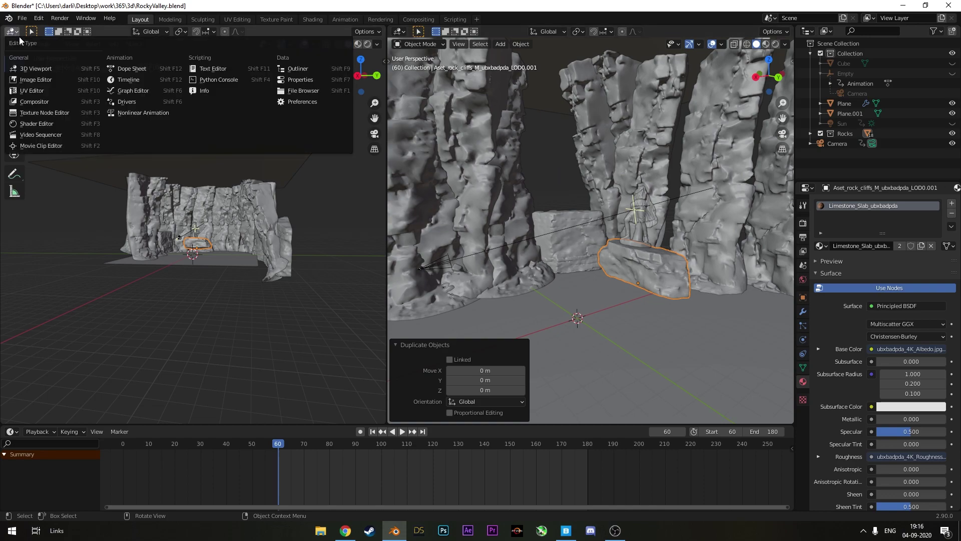
{"action": "left_click", "coordinate": [44, 123]}
{"action": "left_click", "coordinate": [45, 31]}
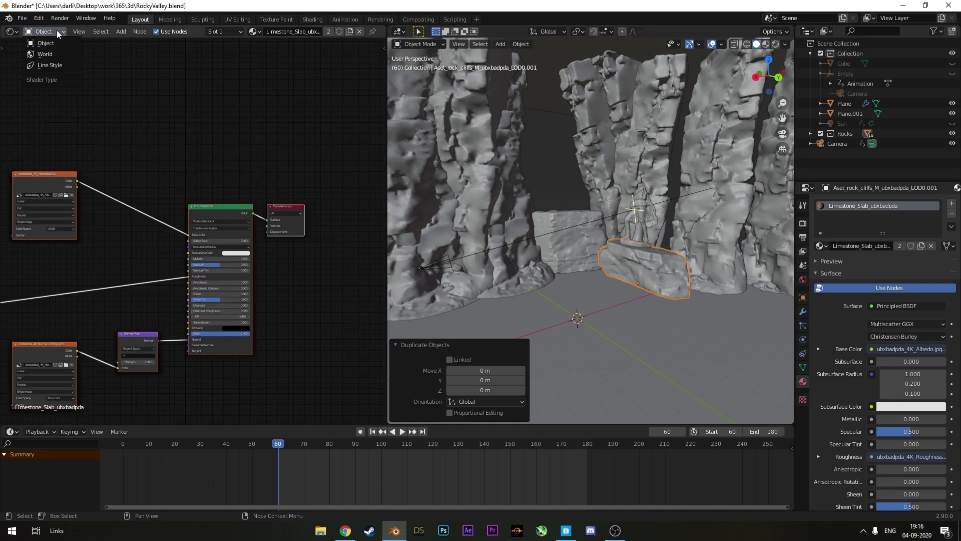
{"action": "left_click", "coordinate": [58, 55]}
{"action": "scroll", "coordinate": [139, 160], "scroll_direction": "up", "scroll_amount": 4}
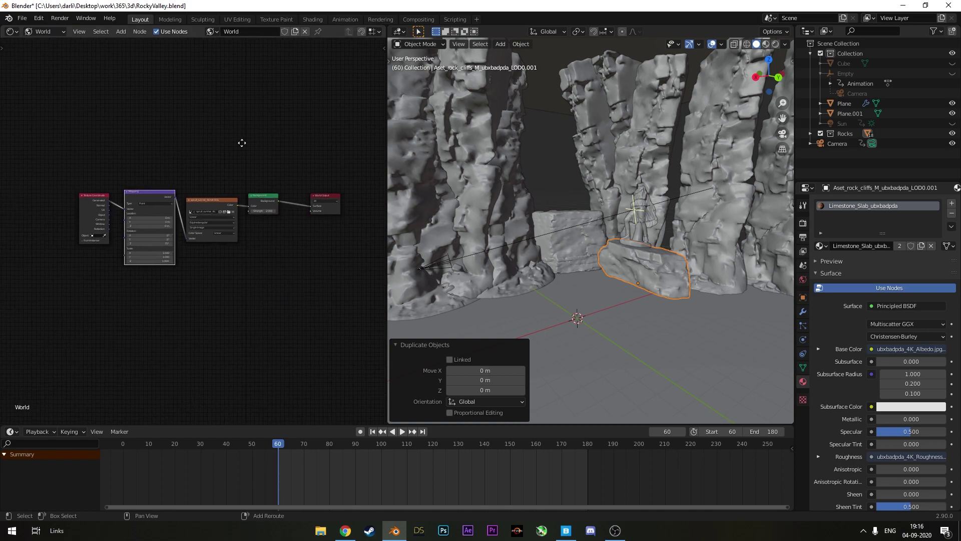
{"action": "key", "text": "z"}
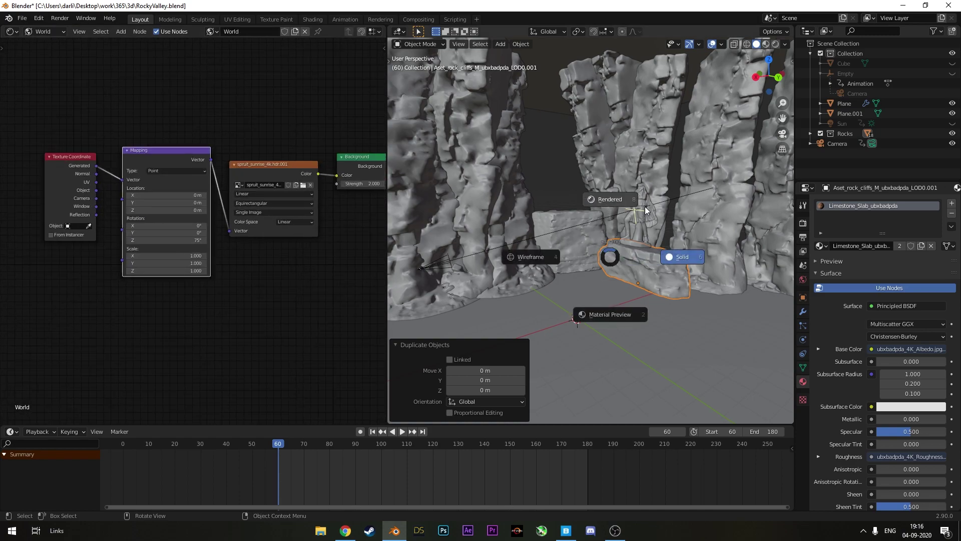
{"action": "left_click", "coordinate": [633, 212]}
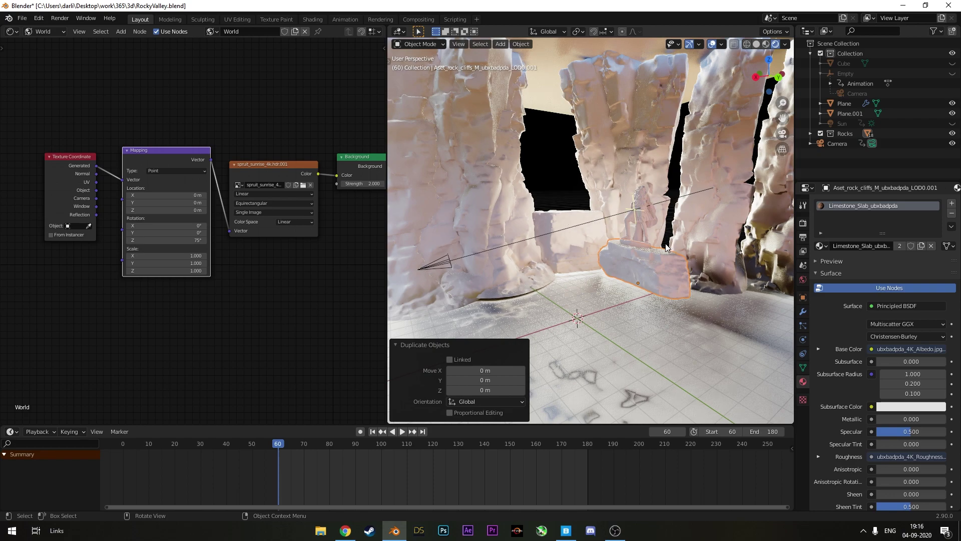
{"action": "scroll", "coordinate": [666, 244], "scroll_direction": "down", "scroll_amount": 6}
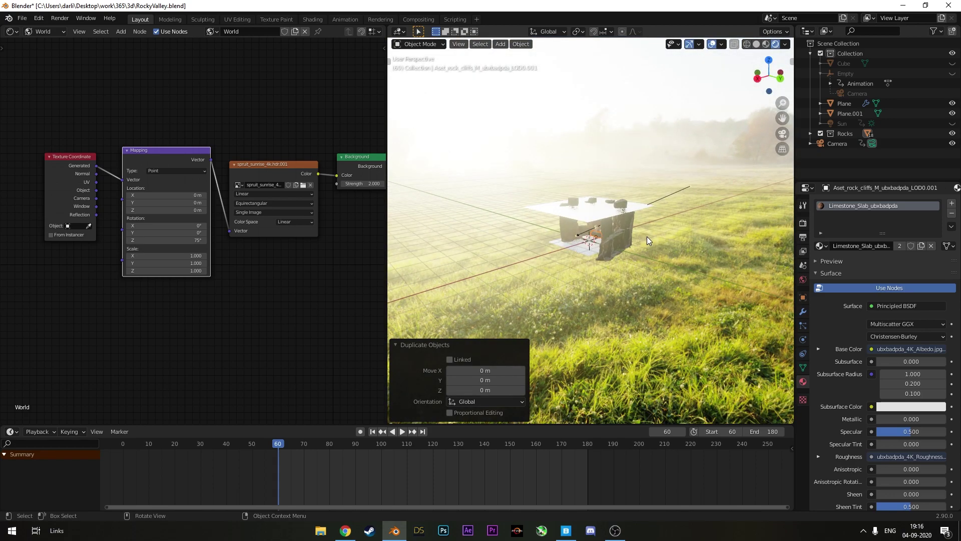
{"action": "scroll", "coordinate": [641, 243], "scroll_direction": "up", "scroll_amount": 8}
Rotate the sunrise HDRI via the Mapping node to a Z rotation of 75°.
{"action": "left_click", "coordinate": [250, 164]}
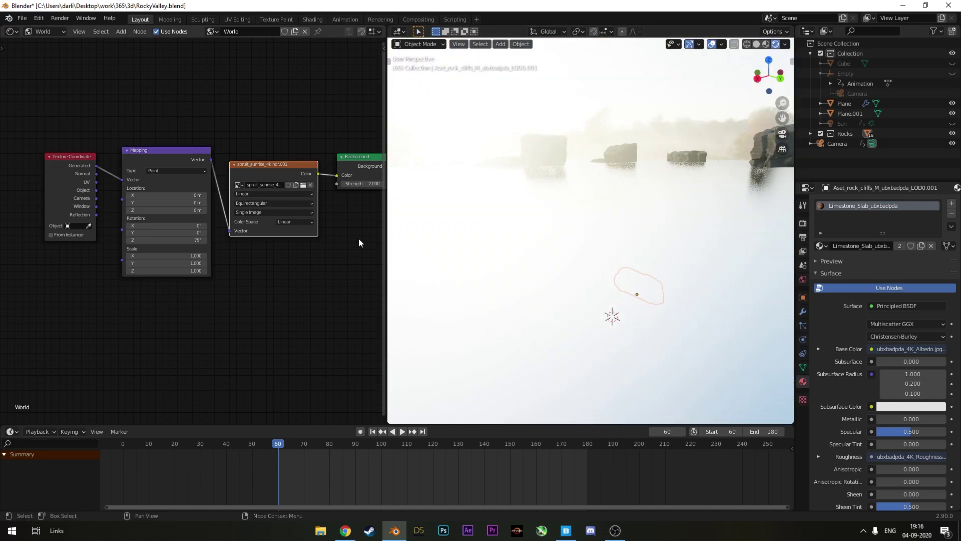
{"action": "scroll", "coordinate": [658, 234], "scroll_direction": "down", "scroll_amount": 6}
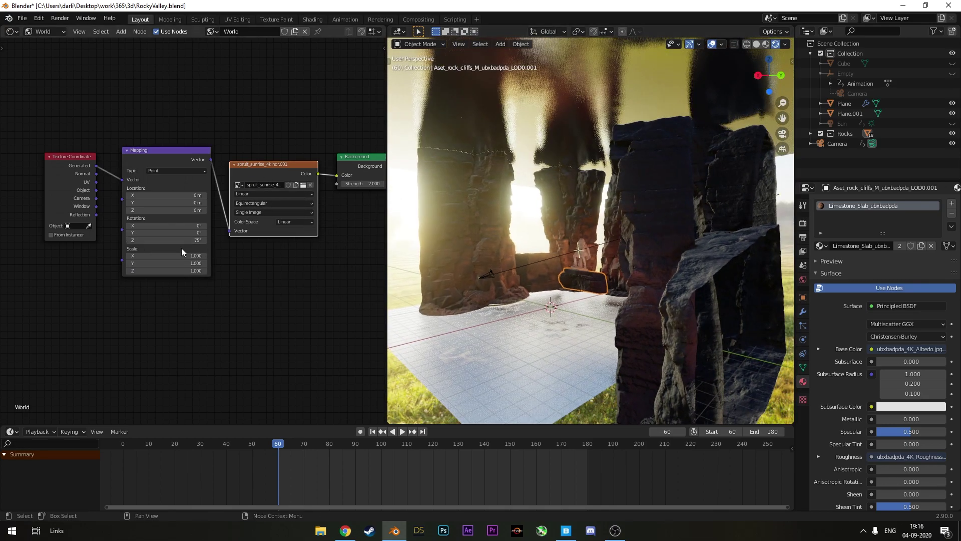
{"action": "scroll", "coordinate": [181, 247], "scroll_direction": "up", "scroll_amount": 2}
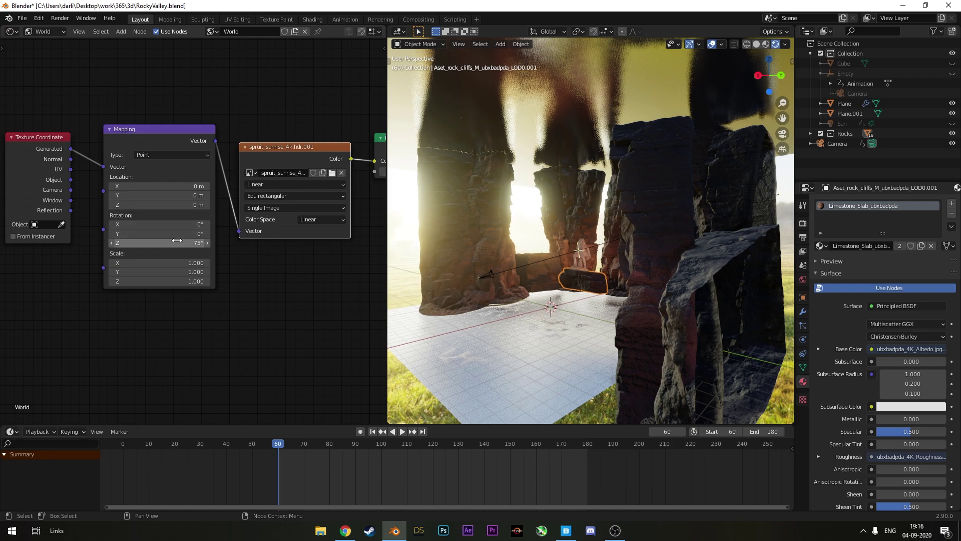
{"action": "mouse_move", "coordinate": [177, 241]}
{"action": "left_mouse_down"}
{"action": "mouse_move", "coordinate": [235, 240]}
{"action": "mouse_move", "coordinate": [195, 241]}
{"action": "left_mouse_up"}
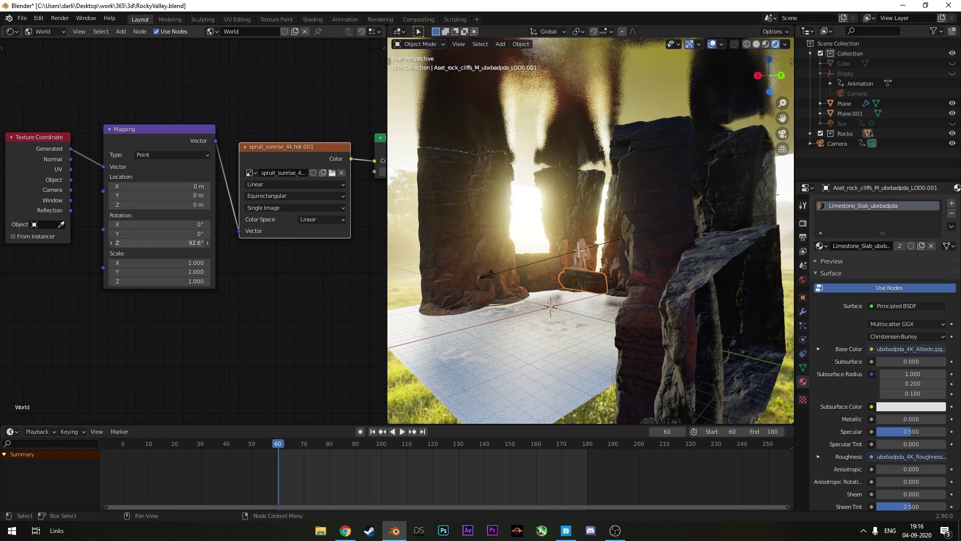
{"action": "left_click", "coordinate": [169, 243]}
{"action": "type", "text": "75"}
{"action": "key", "text": "Return"}
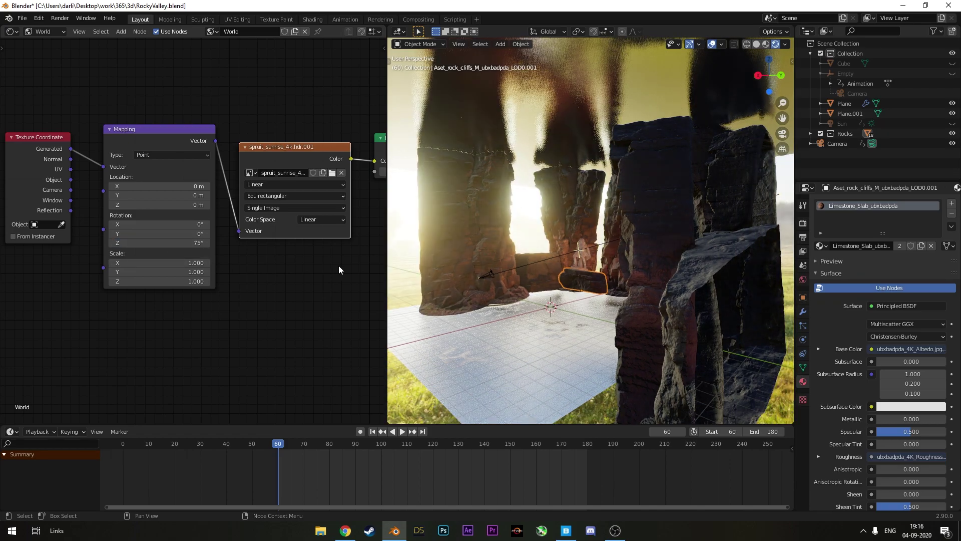
{"action": "scroll", "coordinate": [540, 245], "scroll_direction": "down", "scroll_amount": 4}
{"action": "scroll", "coordinate": [540, 251], "scroll_direction": "up", "scroll_amount": 6}
{"action": "middle_click_drag", "start_coordinate": [541, 252], "coordinate": [513, 233]}
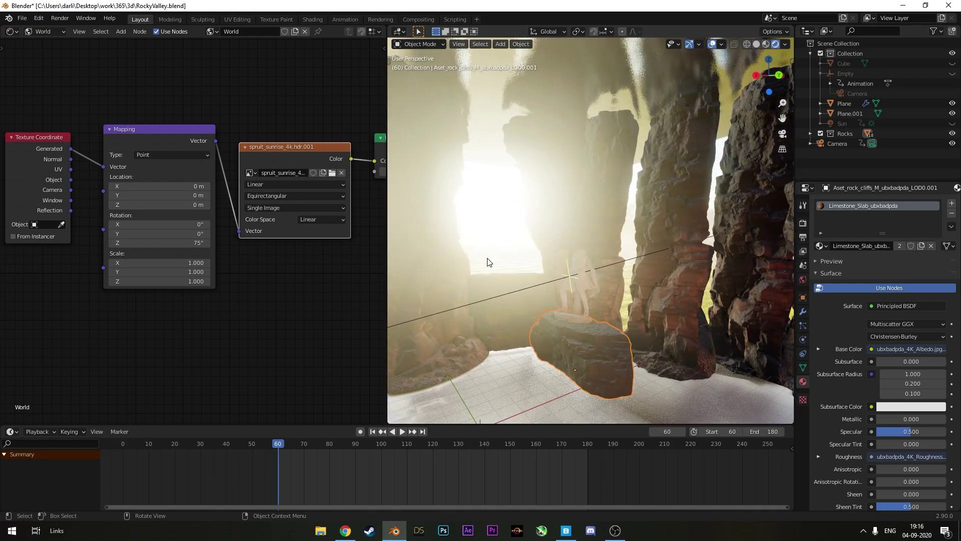
{"action": "middle_click_drag", "start_coordinate": [490, 186], "coordinate": [591, 270]}
Turn the node area back into a 3D viewport, look through the camera and select it.
{"action": "left_click", "coordinate": [12, 31]}
{"action": "left_click", "coordinate": [34, 68]}
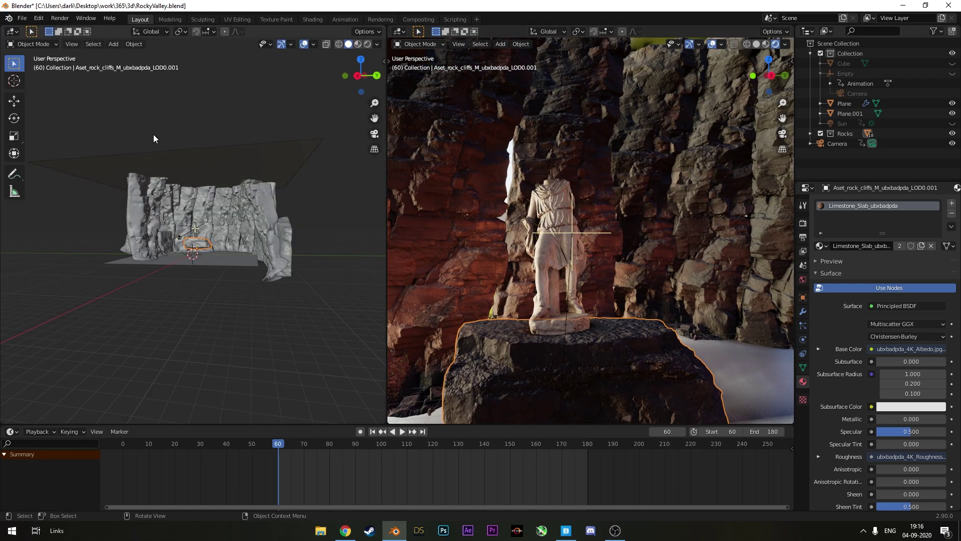
{"action": "key", "text": "KP_0"}
{"action": "left_click", "coordinate": [846, 145]}
{"action": "left_click", "coordinate": [803, 339]}
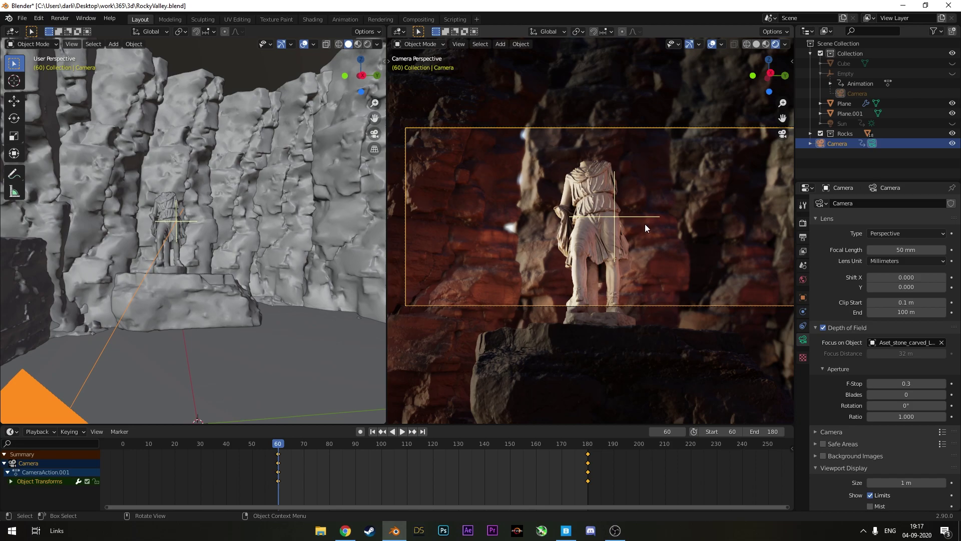
Unhide the Sun lamp in the Outliner and select it in the viewport.
{"action": "key", "text": "KP_0"}
{"action": "key", "text": "z"}
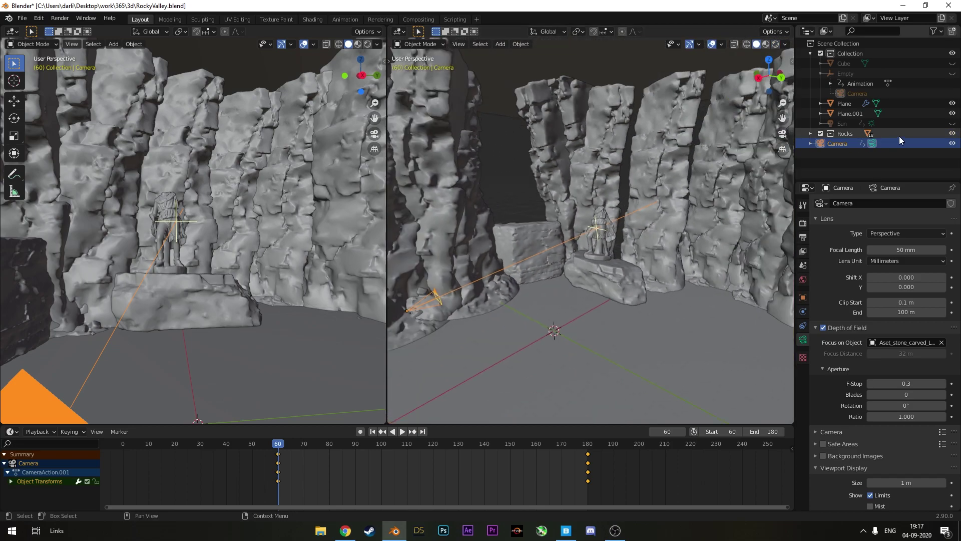
{"action": "left_click", "coordinate": [952, 123]}
{"action": "middle_click_drag", "start_coordinate": [576, 190], "coordinate": [485, 159]}
{"action": "left_click", "coordinate": [499, 160]}
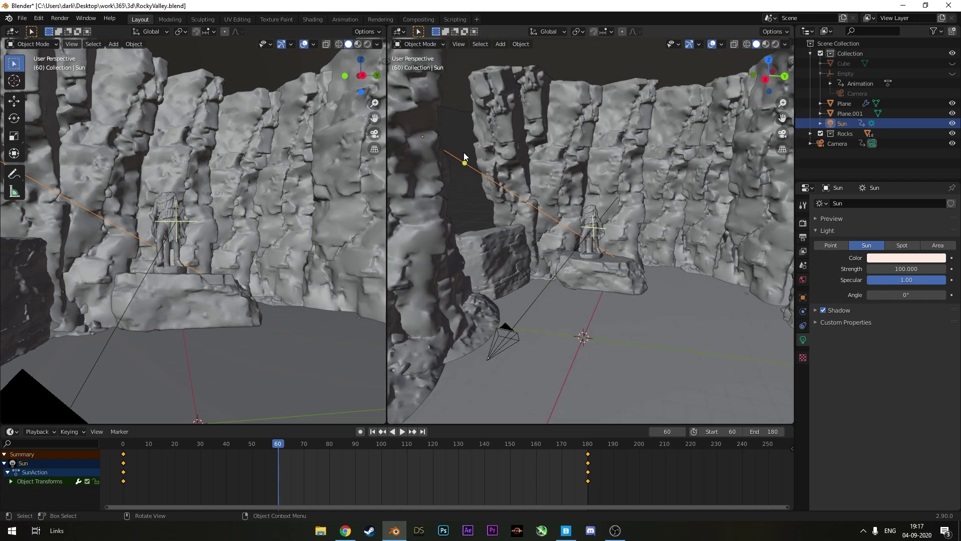
{"action": "middle_click_drag", "start_coordinate": [615, 223], "coordinate": [506, 155]}
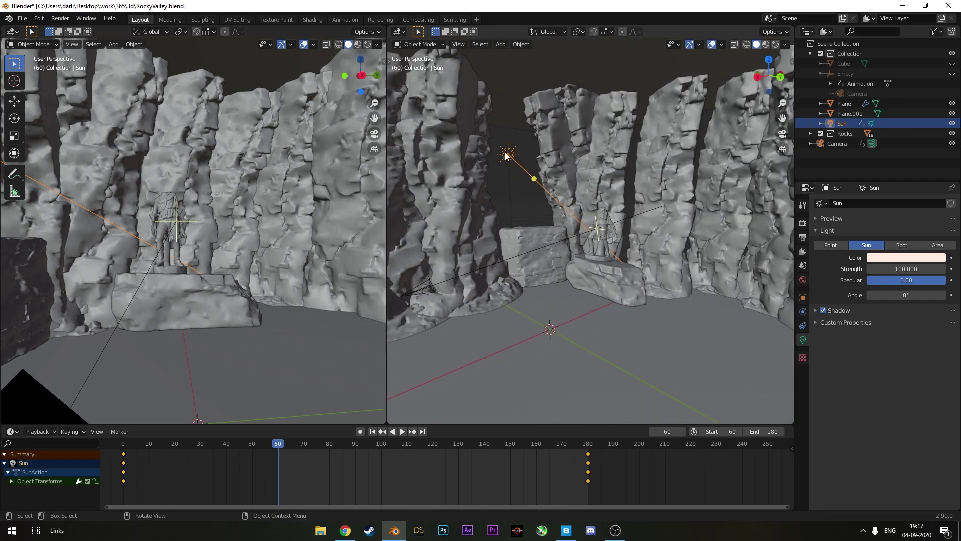
Set the Sun's strength to 100 and give it a faint warm tint.
{"action": "left_click", "coordinate": [904, 269]}
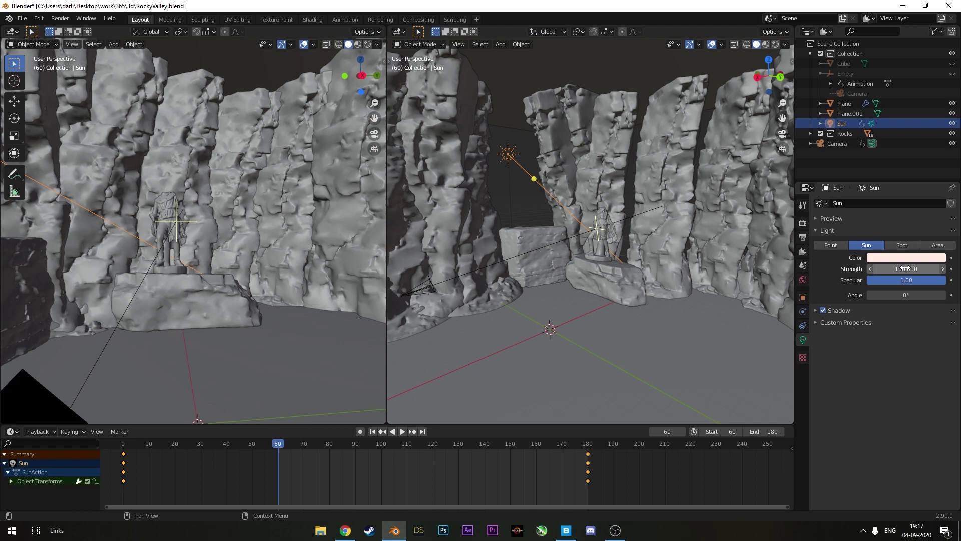
{"action": "left_click", "coordinate": [904, 269]}
{"action": "key", "text": "Return"}
{"action": "left_click", "coordinate": [886, 260]}
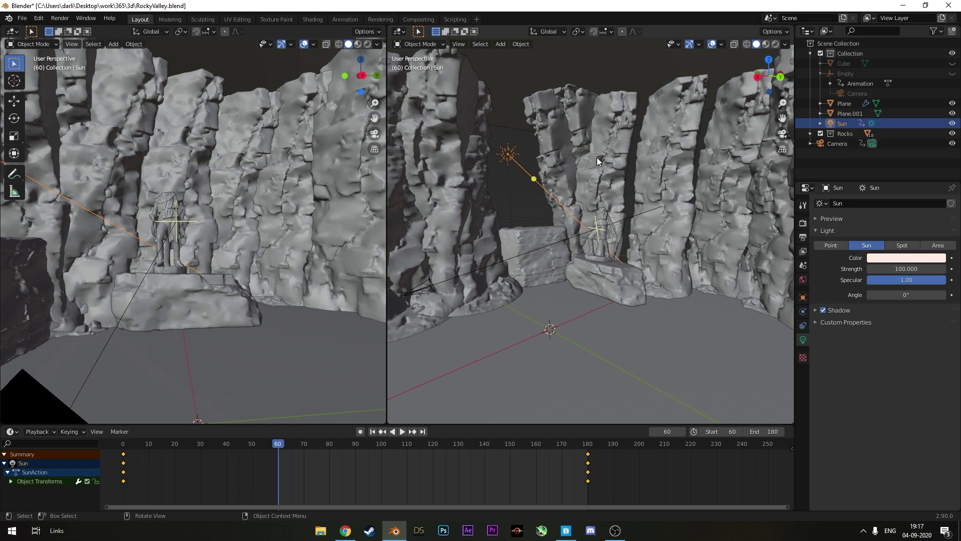
{"action": "scroll", "coordinate": [644, 218], "scroll_direction": "up", "scroll_amount": 4}
{"action": "scroll", "coordinate": [628, 257], "scroll_direction": "down", "scroll_amount": 2}
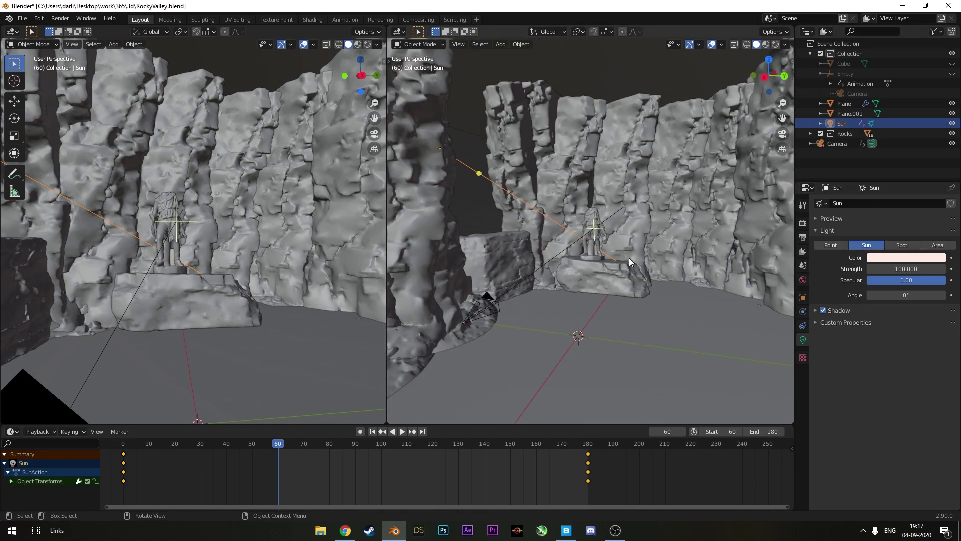
{"action": "scroll", "coordinate": [629, 257], "scroll_direction": "up", "scroll_amount": 2}
{"action": "middle_click_drag", "start_coordinate": [630, 256], "coordinate": [623, 254]}
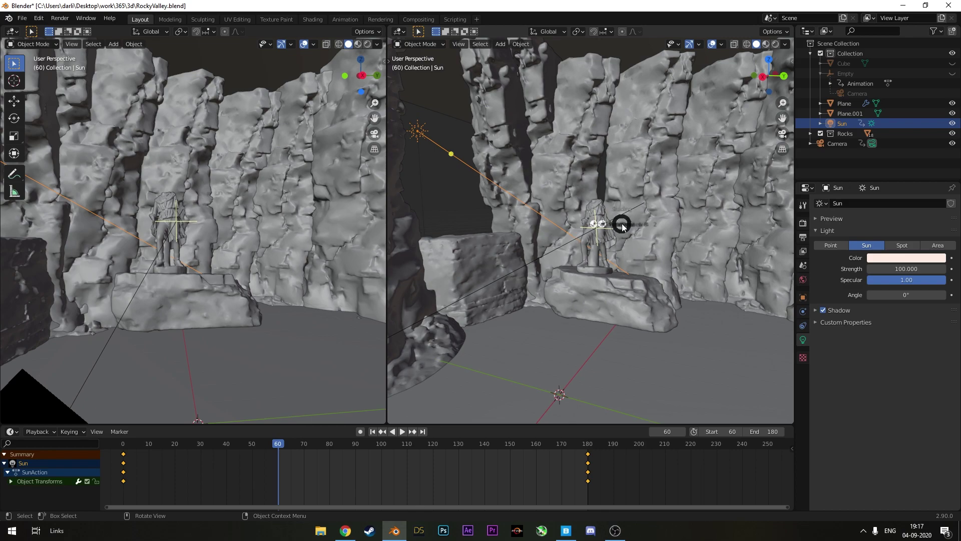
Switch the viewport to rendered shading and look through the camera.
{"action": "key", "text": "z"}
{"action": "left_click", "coordinate": [637, 145]}
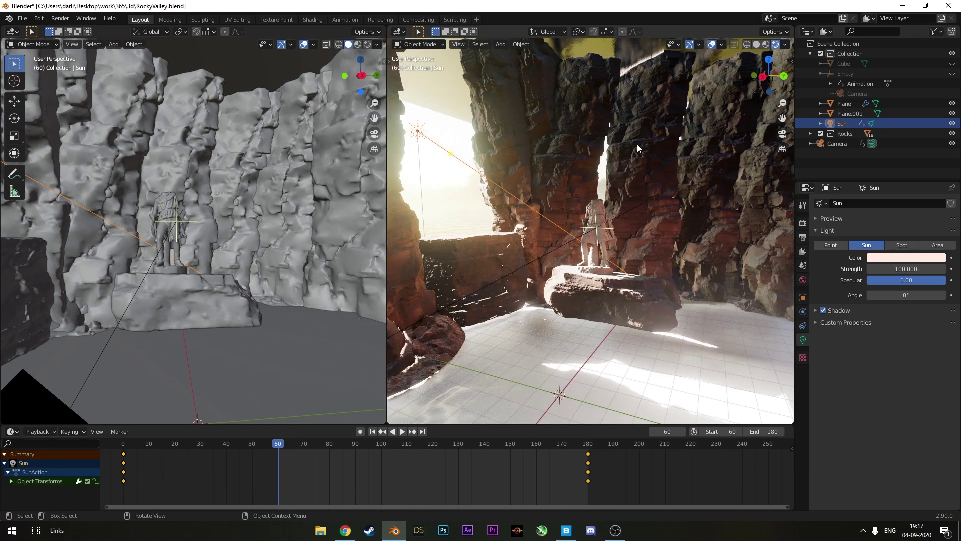
{"action": "key", "text": "KP_0"}
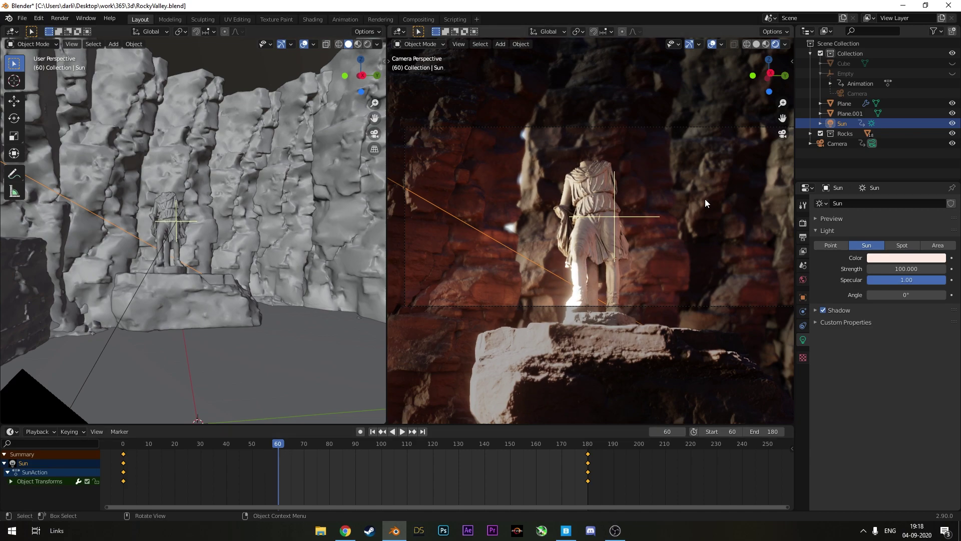
Rotate the Sun around the global X axis so light strikes the statue's legs and base.
{"action": "key", "text": "r"}
{"action": "key", "text": "x"}
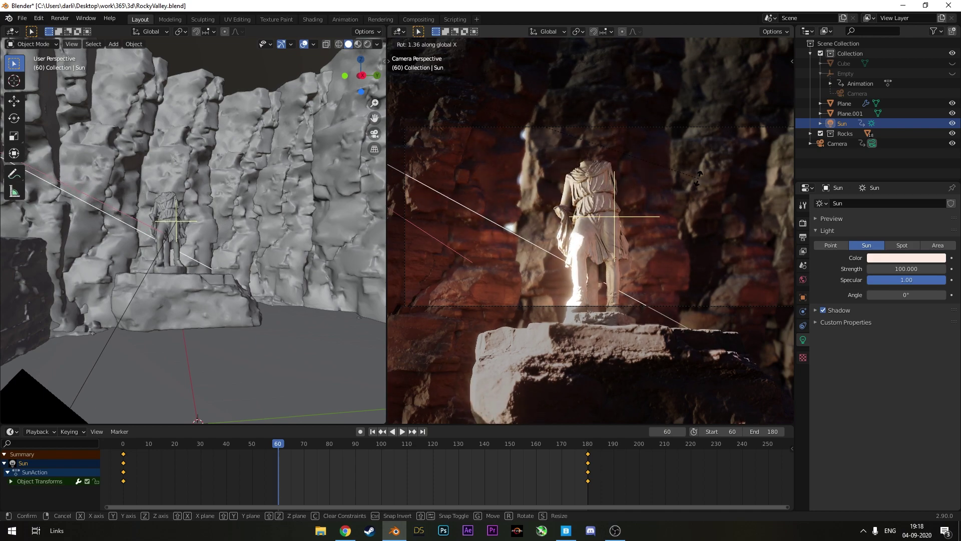
{"action": "left_click", "coordinate": [589, 254]}
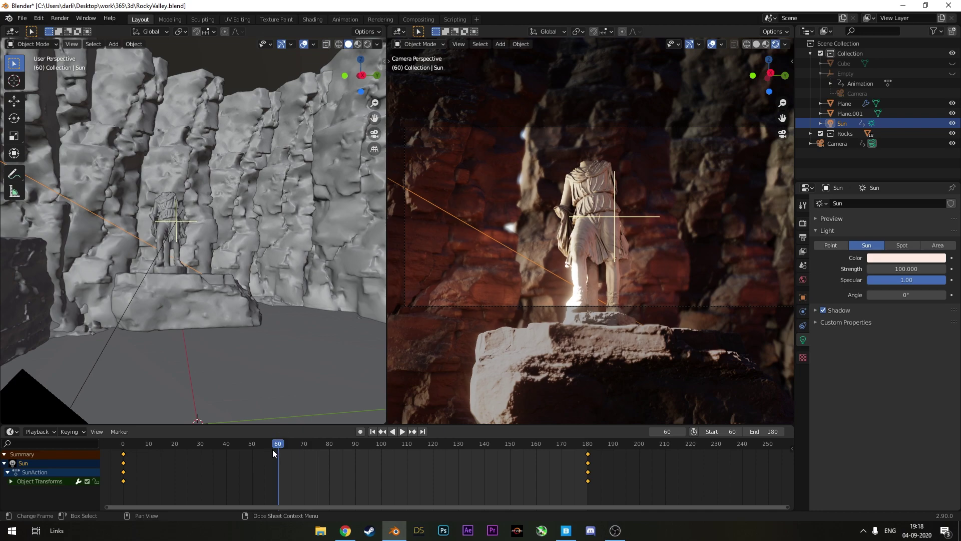
Insert a rotation keyframe for the Sun at frame 0.
{"action": "key", "text": "space"}
{"action": "left_click_drag", "start_coordinate": [276, 444], "coordinate": [122, 449]}
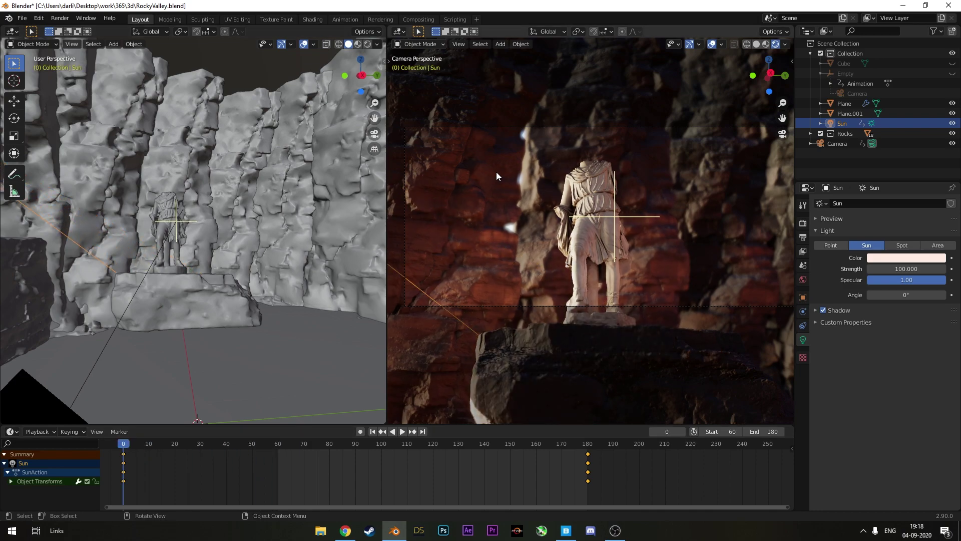
{"action": "key", "text": "i"}
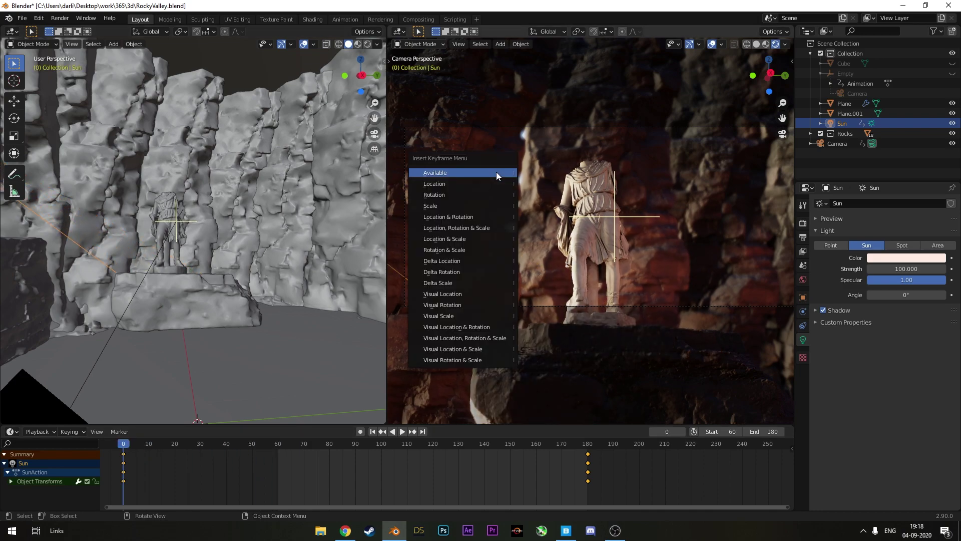
{"action": "left_click", "coordinate": [437, 194]}
Preview the Sun's lighting sweep by scrubbing the timeline from a free view.
{"action": "key", "text": "shift+Right"}
{"action": "key", "text": "KP_0"}
{"action": "middle_click_drag", "start_coordinate": [626, 228], "coordinate": [601, 410]}
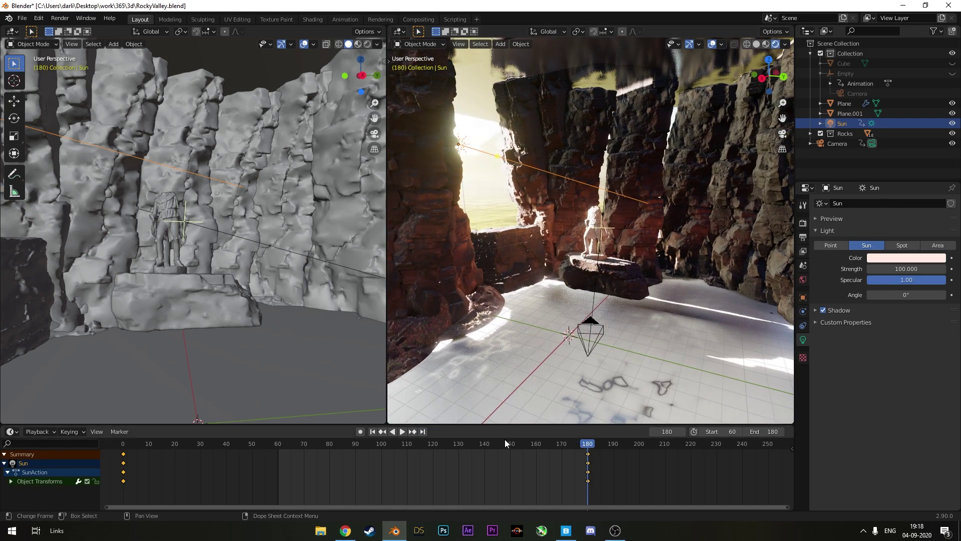
{"action": "left_click_drag", "start_coordinate": [505, 440], "coordinate": [294, 473]}
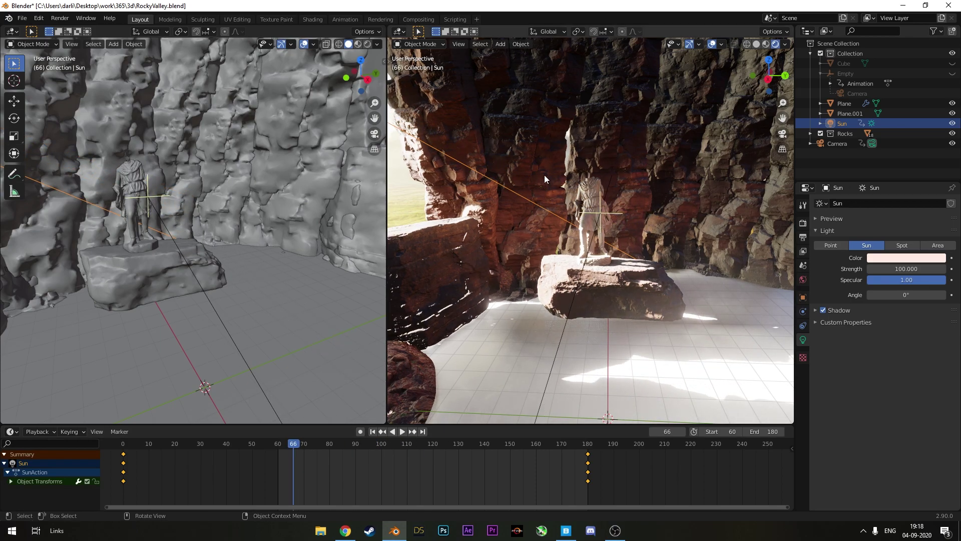
{"action": "scroll", "coordinate": [676, 196], "scroll_direction": "up", "scroll_amount": 5}
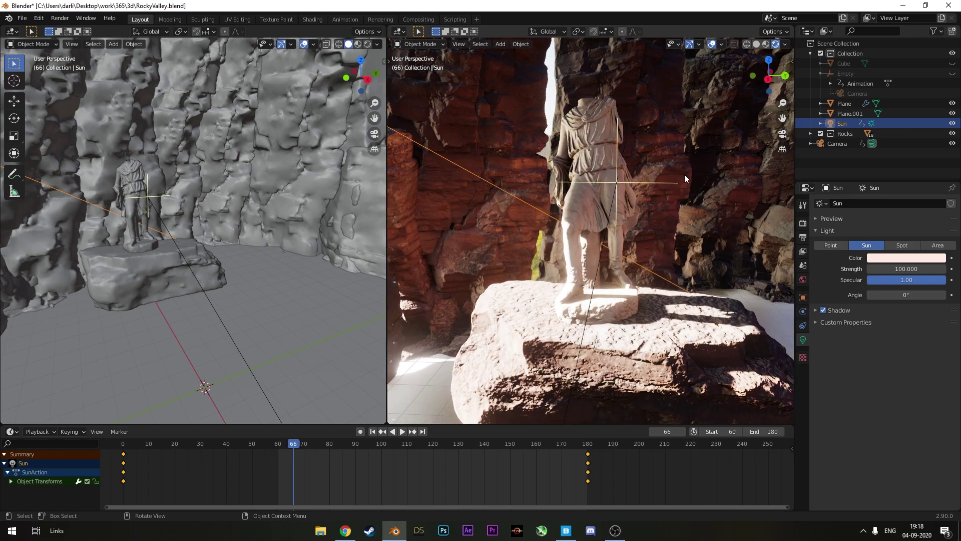
{"action": "middle_click_drag", "start_coordinate": [685, 178], "coordinate": [662, 239]}
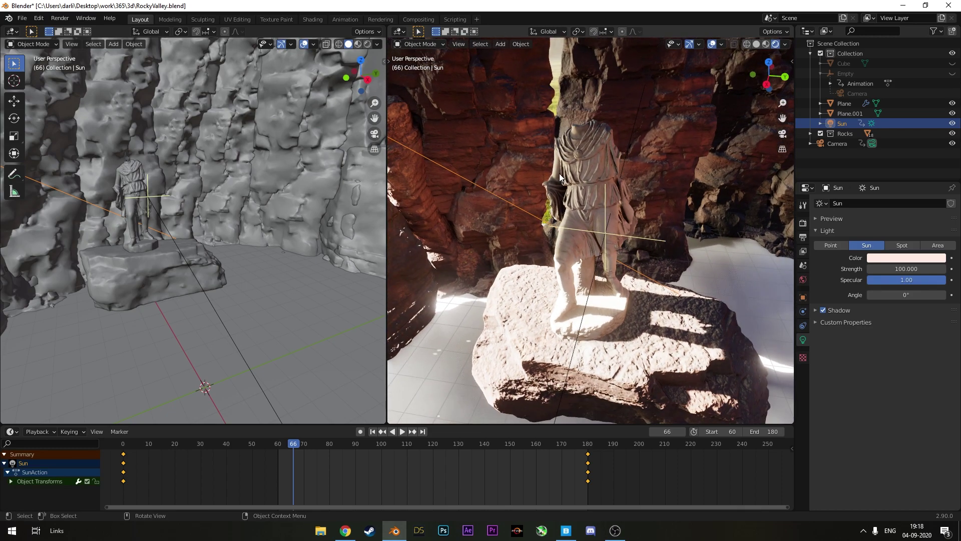
Unhide the Empty and parent the Camera under it in the Outliner.
{"action": "left_click", "coordinate": [851, 73]}
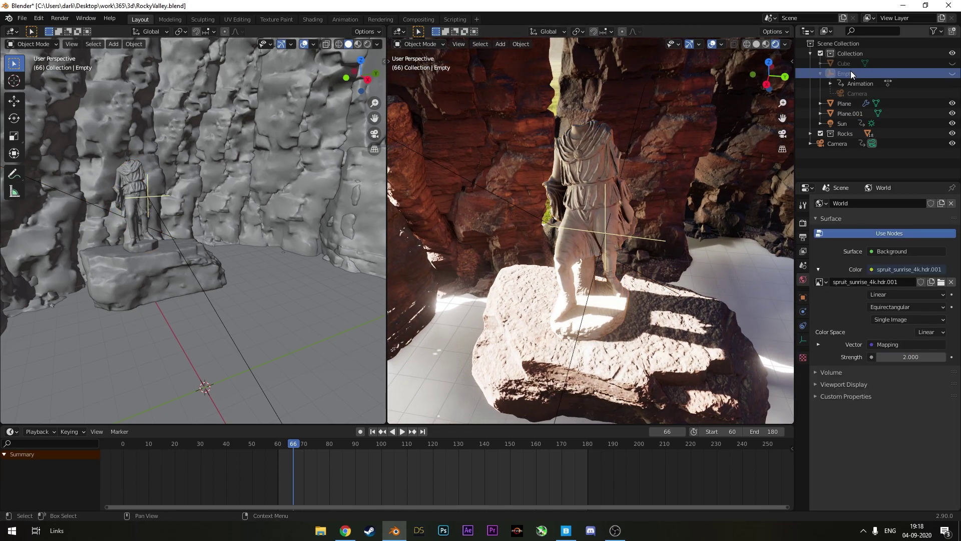
{"action": "left_click", "coordinate": [952, 73]}
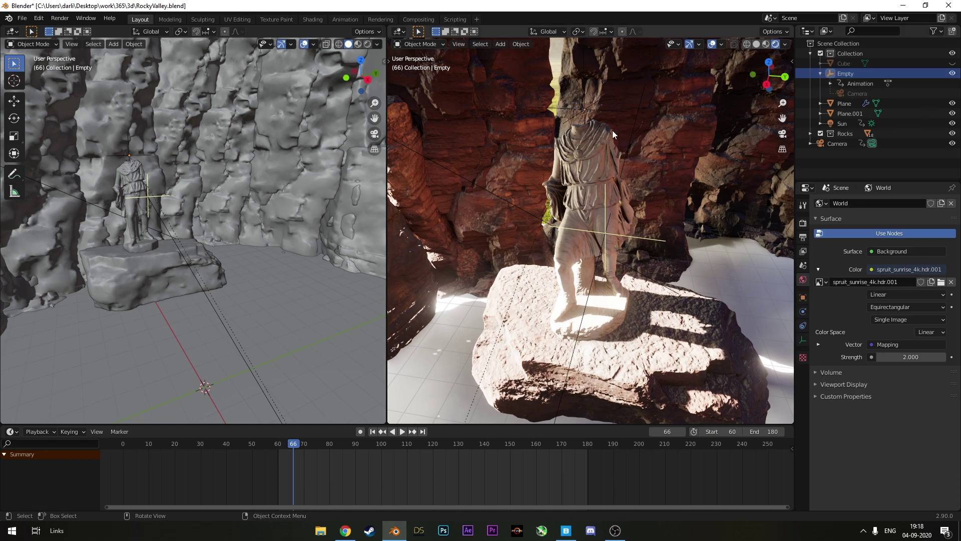
{"action": "middle_click_drag", "start_coordinate": [614, 133], "coordinate": [612, 145]}
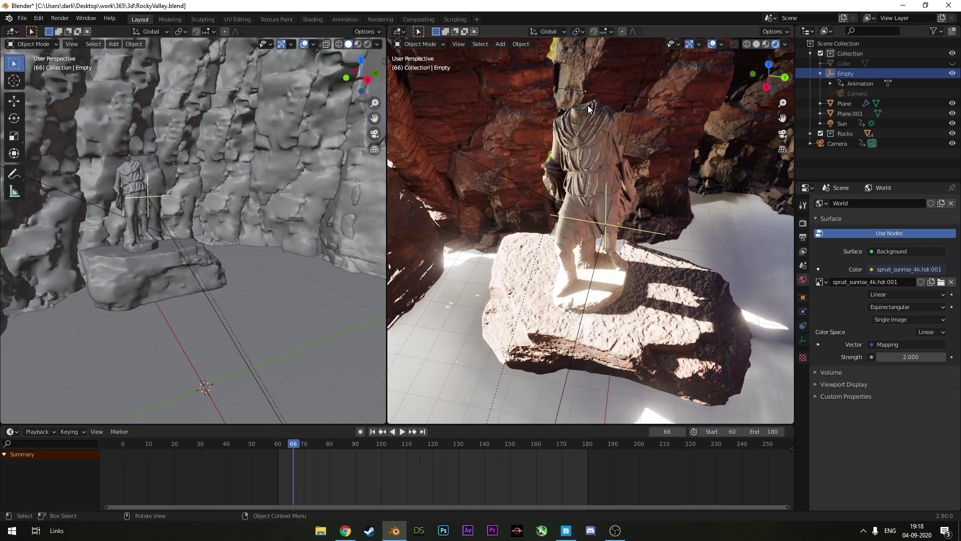
{"action": "left_click", "coordinate": [837, 143]}
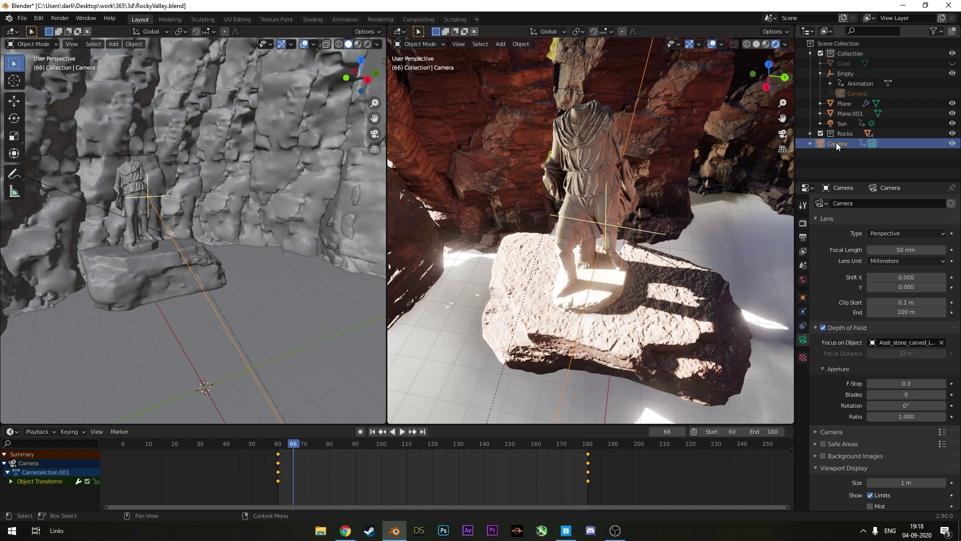
{"action": "left_click_drag", "start_coordinate": [836, 142], "coordinate": [838, 73]}
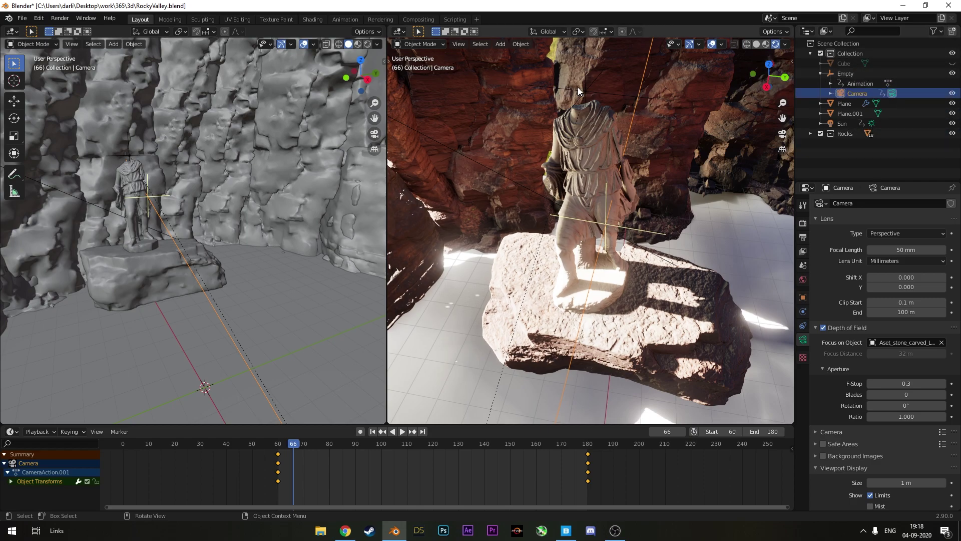
Select the Empty, stop playback at frame 60, and look through the camera.
{"action": "left_click", "coordinate": [589, 95]}
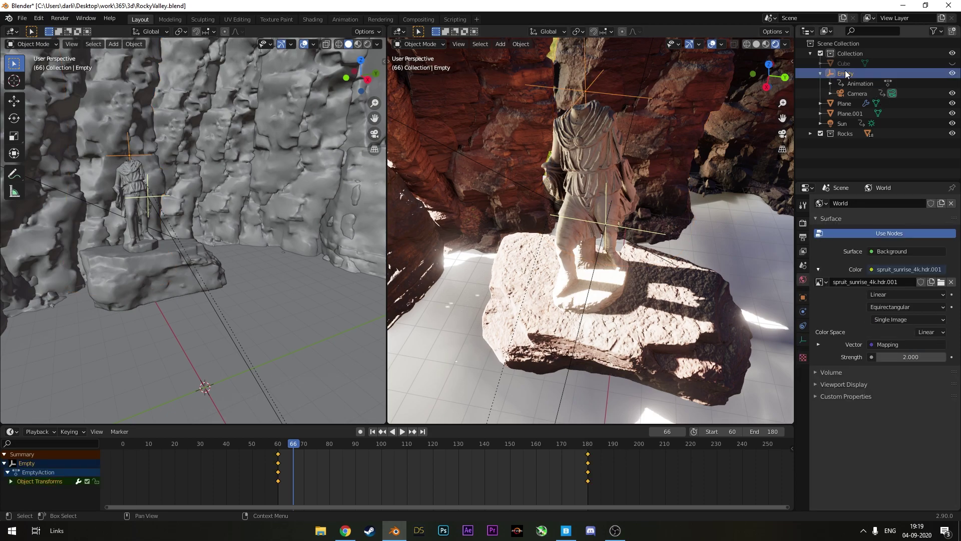
{"action": "key", "text": "space"}
{"action": "left_click", "coordinate": [281, 445]}
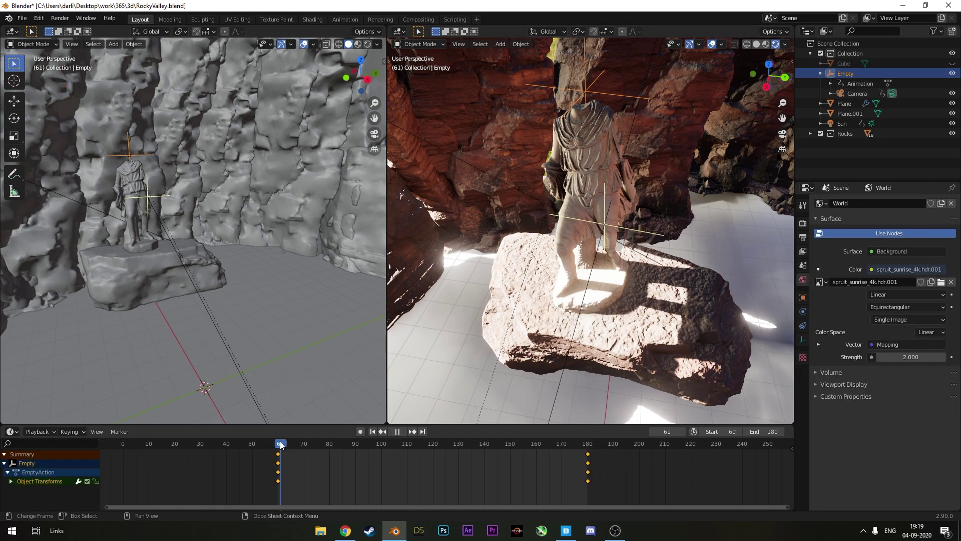
{"action": "key", "text": "Escape"}
{"action": "key", "text": "KP_0"}
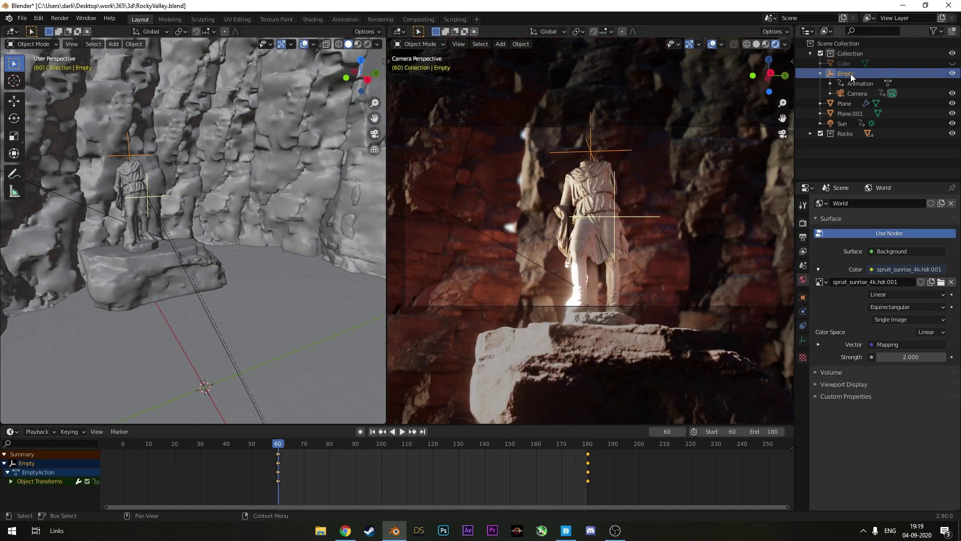
Start rotating the Empty around Z, then cancel the rotation.
{"action": "key", "text": "r"}
{"action": "key", "text": "z"}
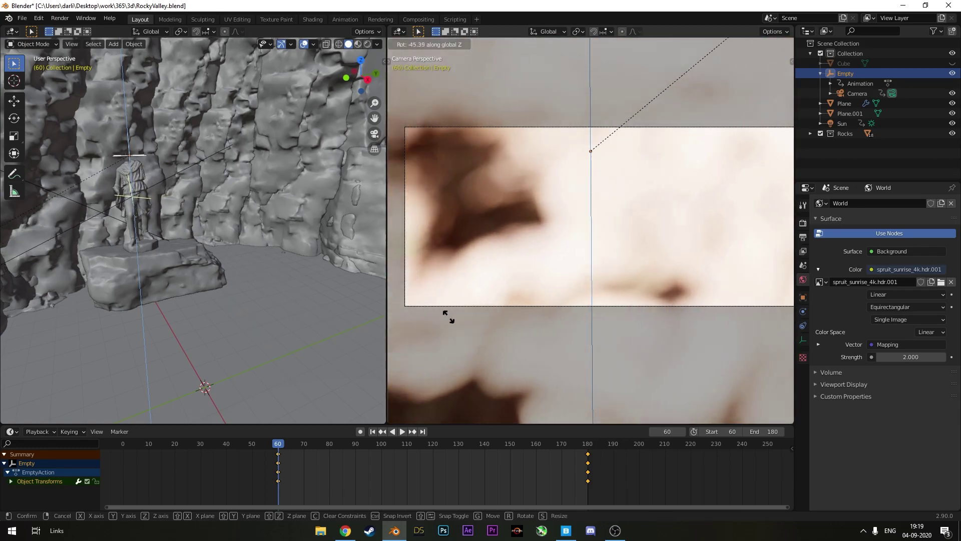
{"action": "right_click", "coordinate": [448, 316]}
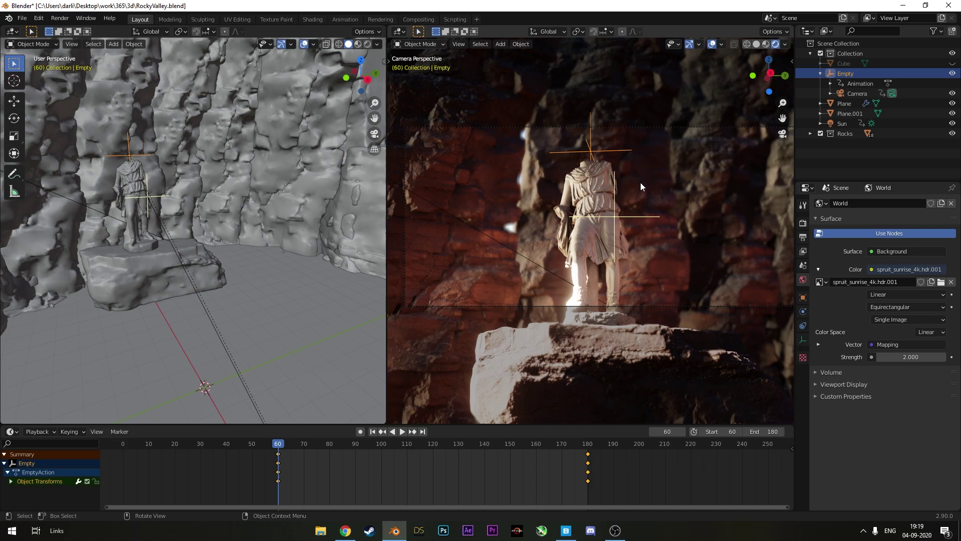
Play, stop and scrub through the orbiting camera animation.
{"action": "key", "text": "space"}
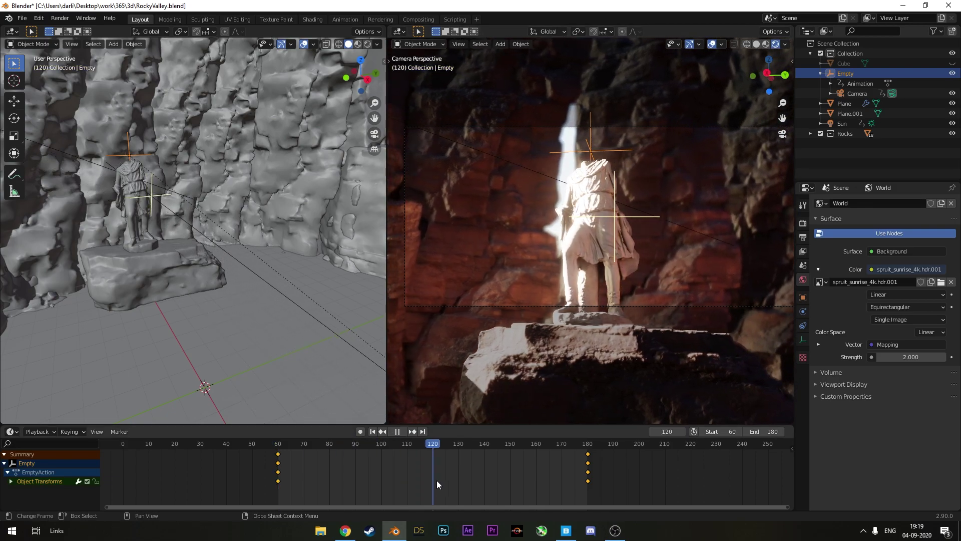
{"action": "left_click_drag", "start_coordinate": [437, 479], "coordinate": [279, 469]}
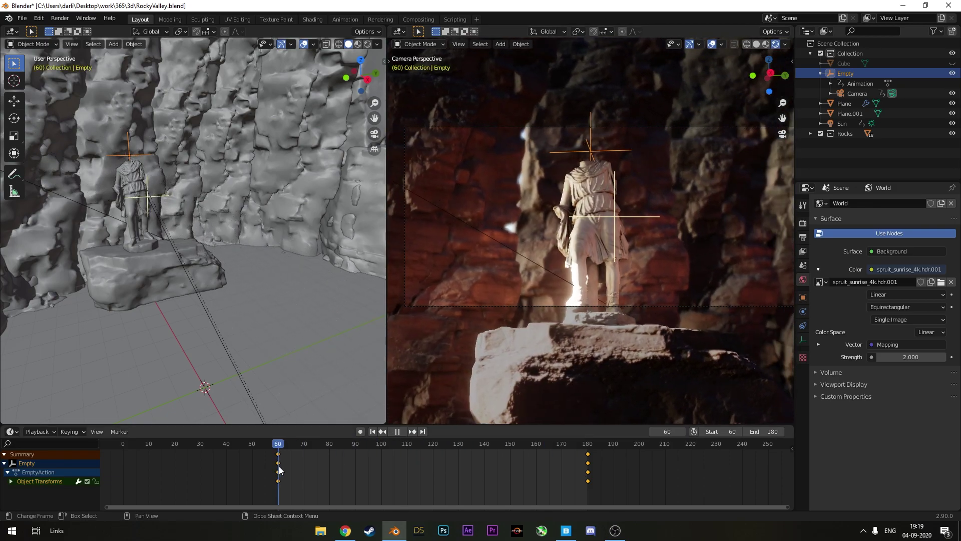
{"action": "key", "text": "space"}
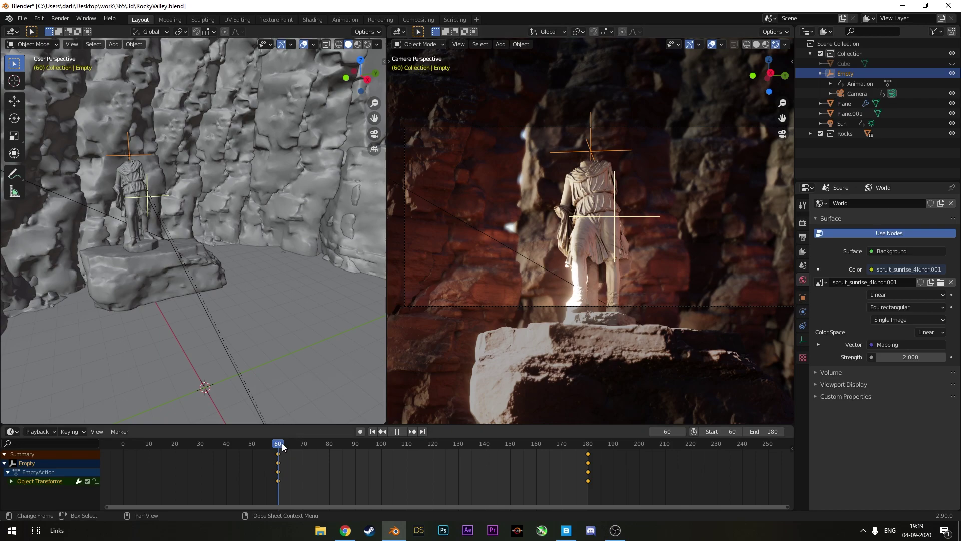
{"action": "left_click_drag", "start_coordinate": [283, 447], "coordinate": [277, 467]}
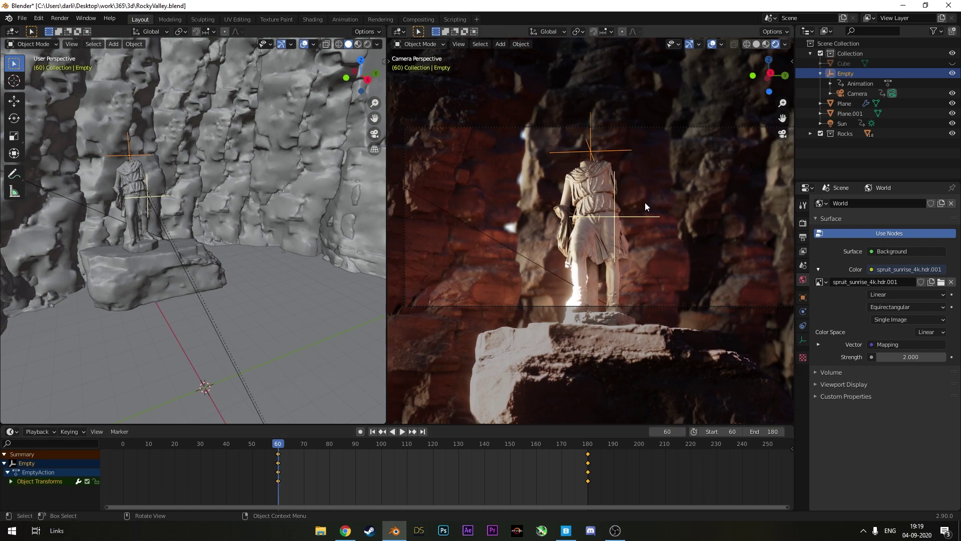
{"action": "key", "text": "z"}
{"action": "scroll", "coordinate": [632, 127], "scroll_direction": "down", "scroll_amount": 3}
Return to a free solid-shaded view and reveal the hidden Cube.
{"action": "key", "text": "z"}
{"action": "left_click", "coordinate": [741, 176]}
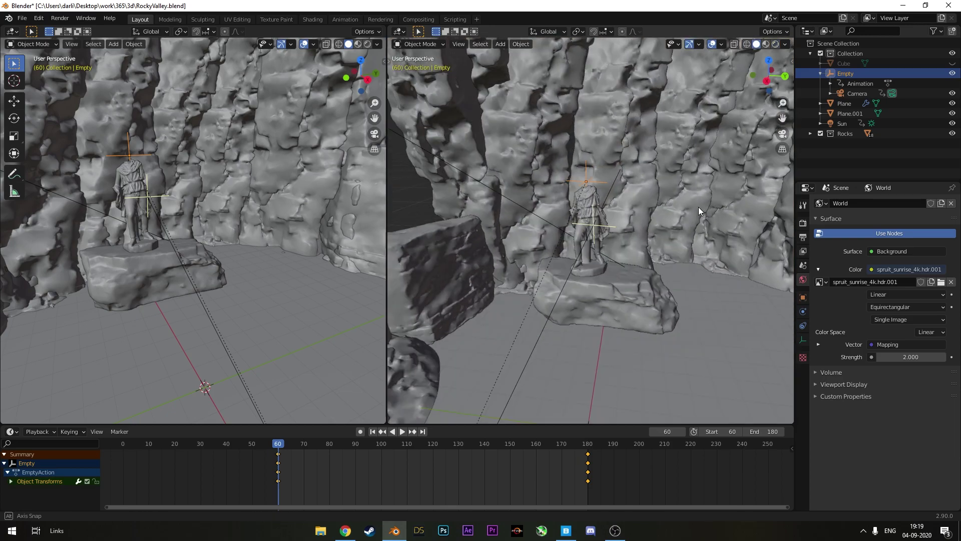
{"action": "key", "text": "KP_0"}
{"action": "key", "text": "alt+h"}
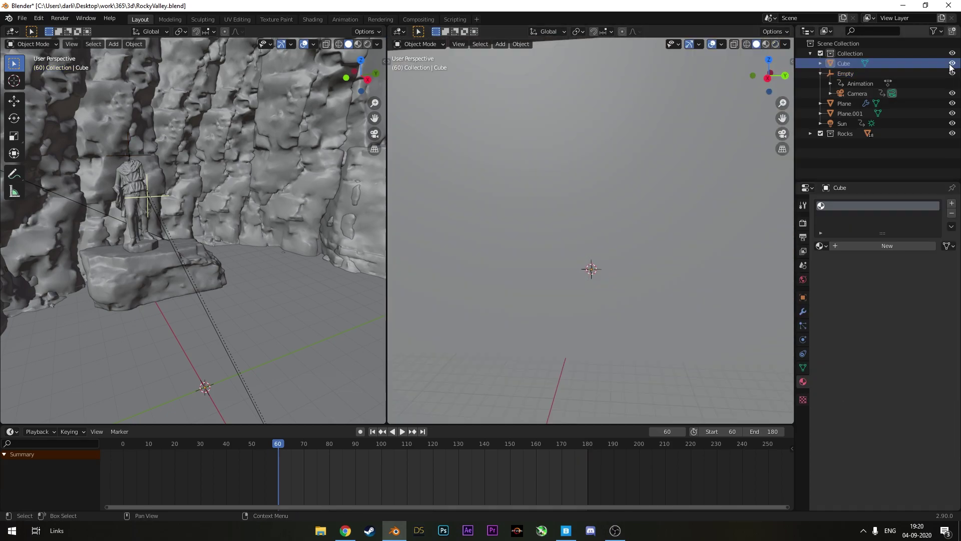
{"action": "middle_click_drag", "start_coordinate": [587, 232], "coordinate": [651, 191]}
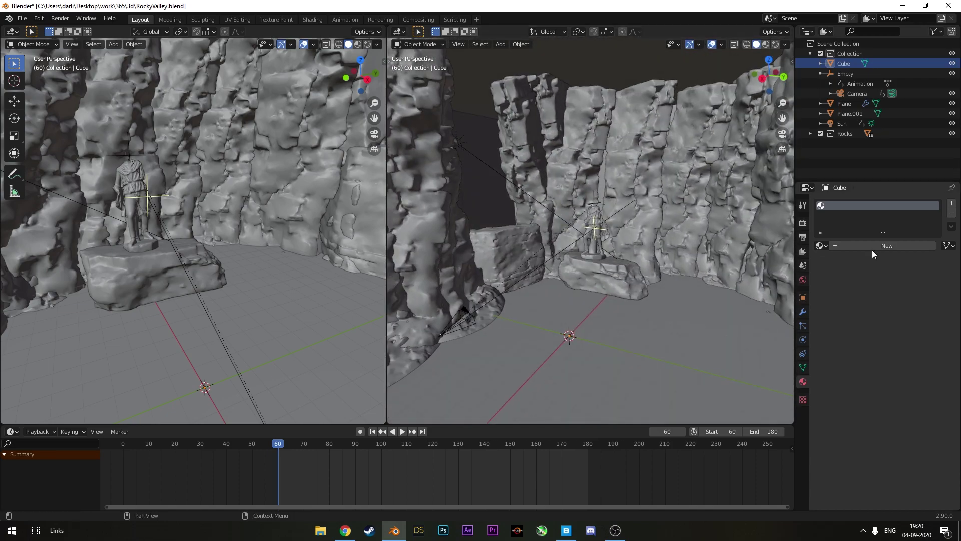
Create a new material for the Cube and delete its Principled BSDF node.
{"action": "left_click", "coordinate": [879, 244]}
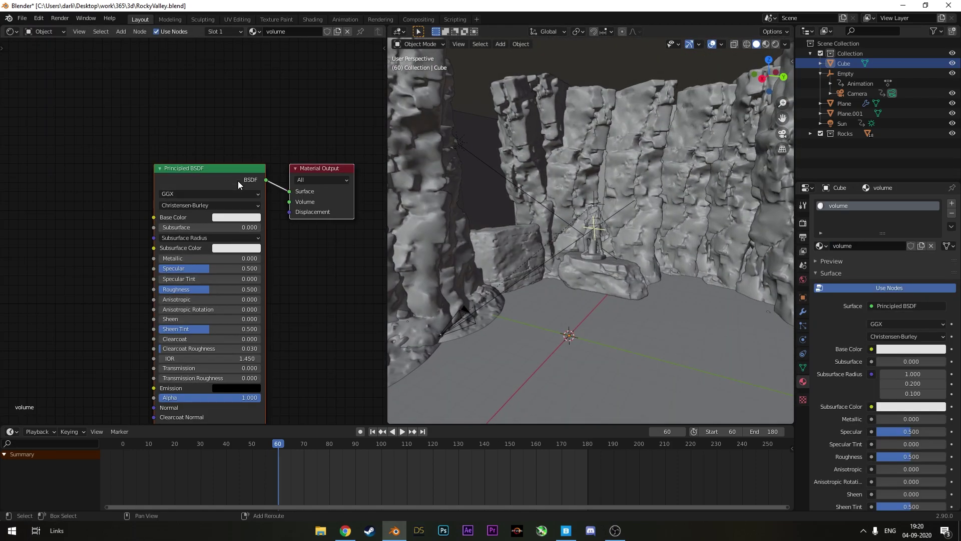
{"action": "middle_click_drag", "start_coordinate": [200, 227], "coordinate": [169, 176]}
{"action": "left_click", "coordinate": [169, 139]}
{"action": "key", "text": "x"}
Add a Principled Volume node and connect it to the Material Output's Volume input.
{"action": "key", "text": "shift+a"}
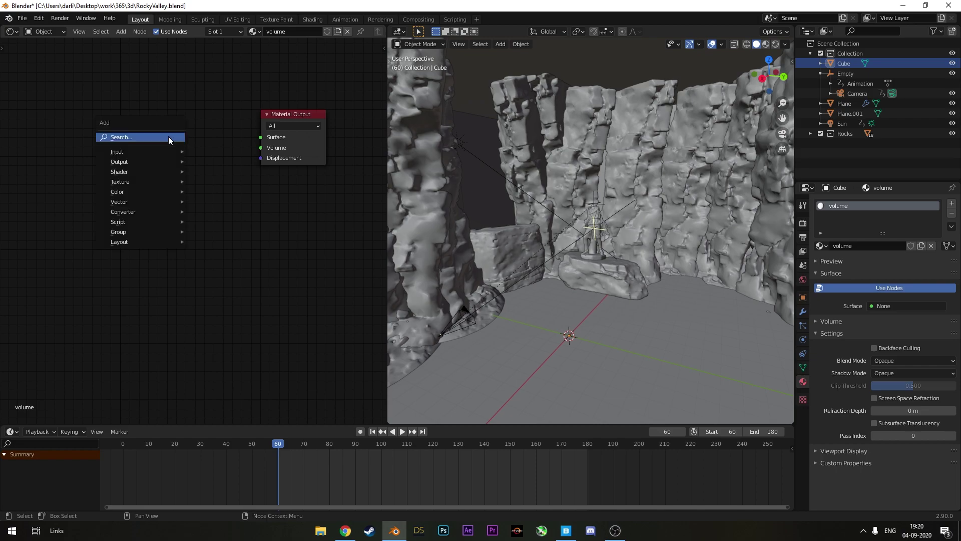
{"action": "left_click", "coordinate": [168, 138]}
{"action": "type", "text": "volum"}
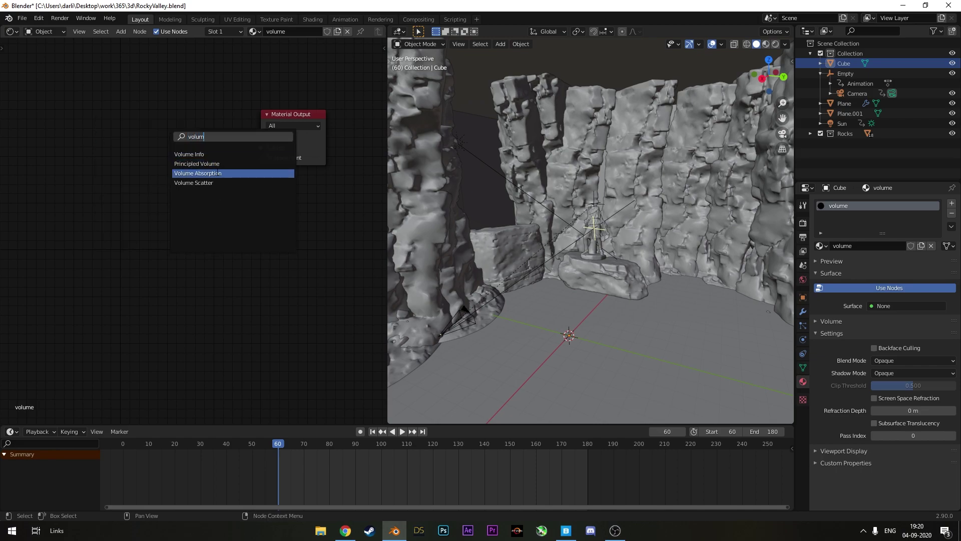
{"action": "left_click", "coordinate": [196, 164]}
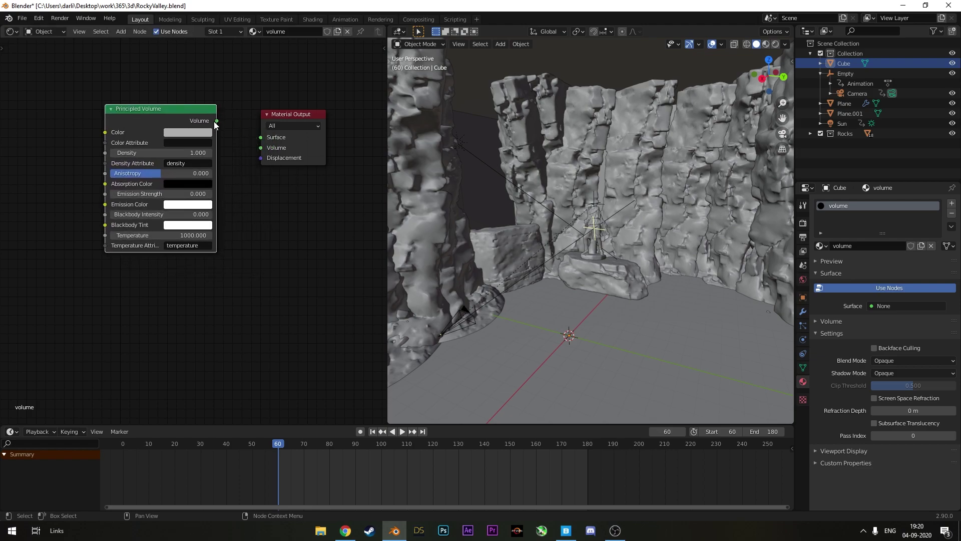
{"action": "left_click_drag", "start_coordinate": [216, 123], "coordinate": [219, 124]}
{"action": "left_click_drag", "start_coordinate": [259, 148], "coordinate": [260, 148]}
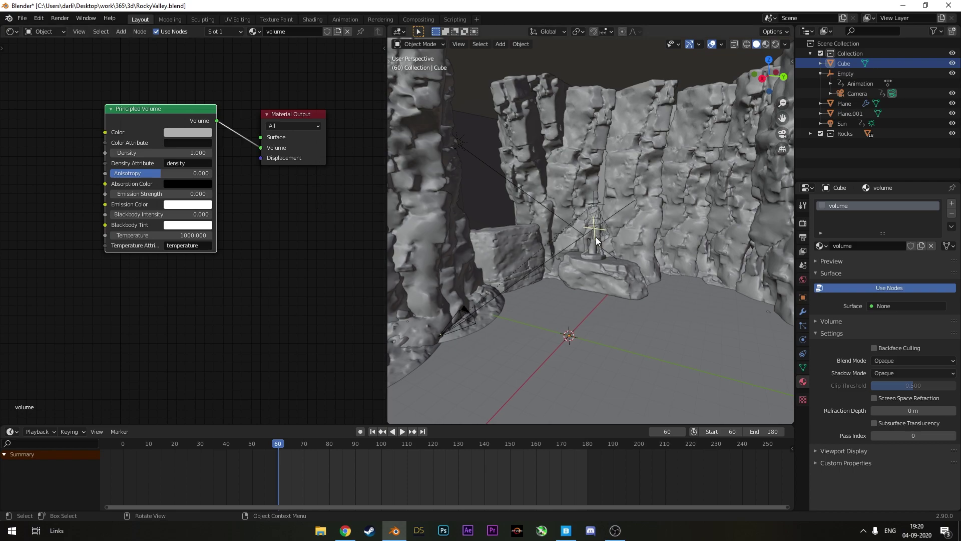
Switch to rendered shading and set the Principled Volume density to 0.0015.
{"action": "key", "text": "z"}
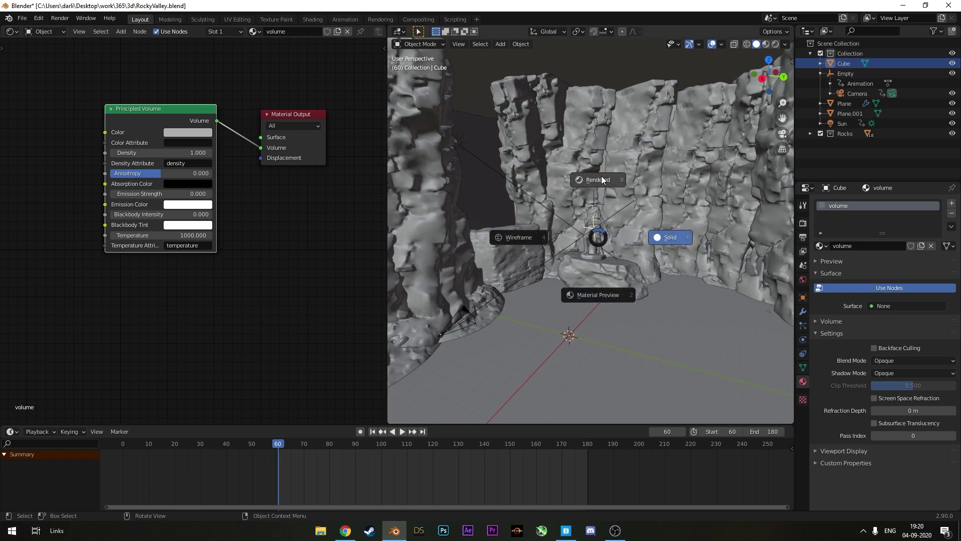
{"action": "left_click", "coordinate": [603, 179]}
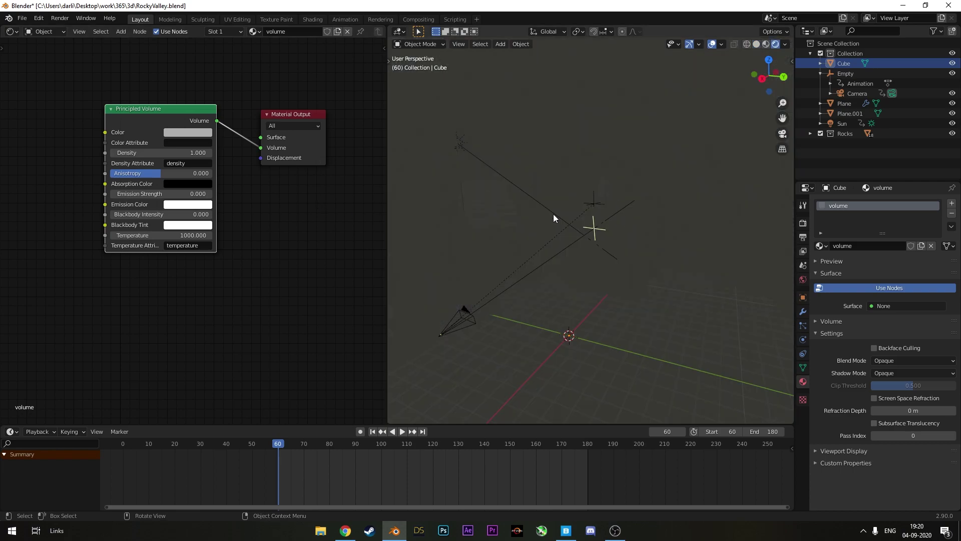
{"action": "double_click", "coordinate": [178, 152]}
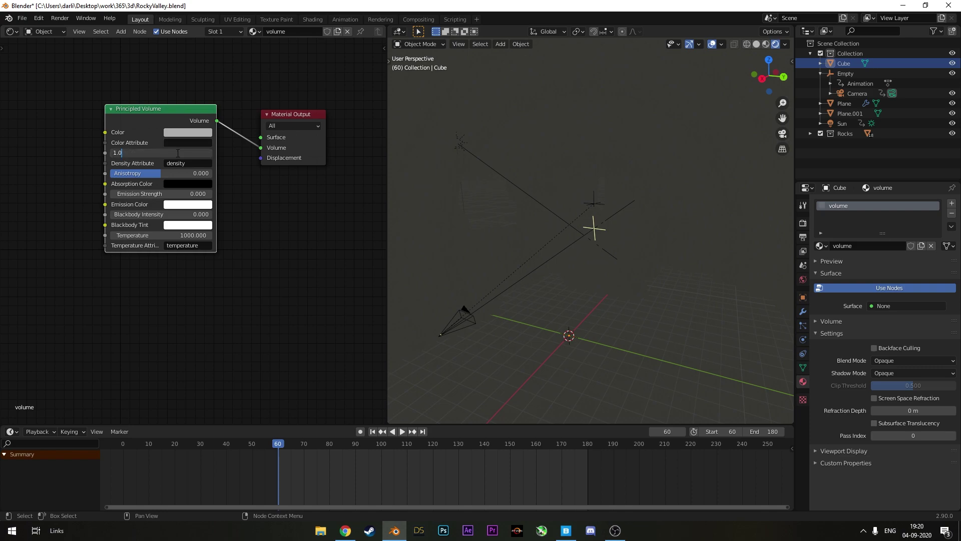
{"action": "type", "text": "0.0015"}
{"action": "key", "text": "Return"}
View the fog through the camera and step through the animation to check it.
{"action": "middle_click_drag", "start_coordinate": [646, 166], "coordinate": [658, 196]}
{"action": "key", "text": "KP_0"}
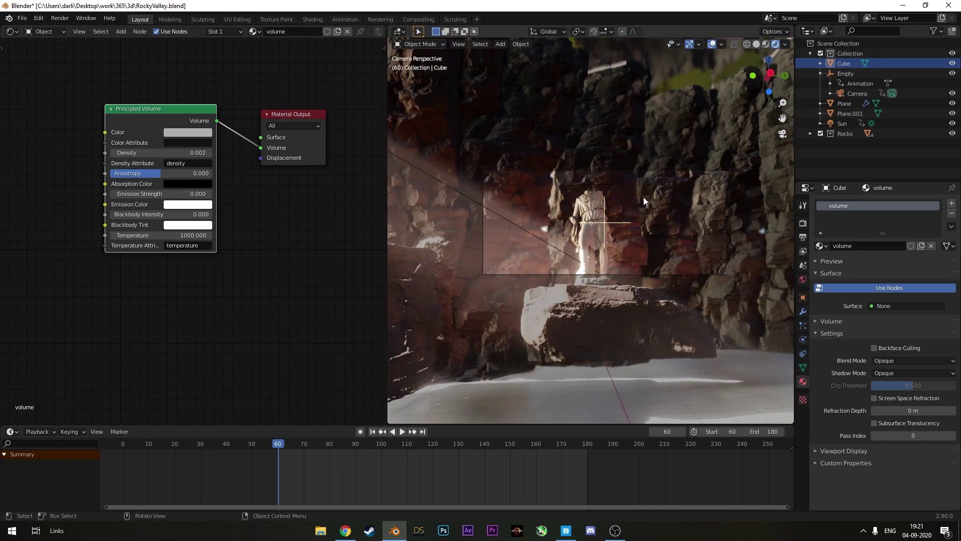
{"action": "key", "text": "space"}
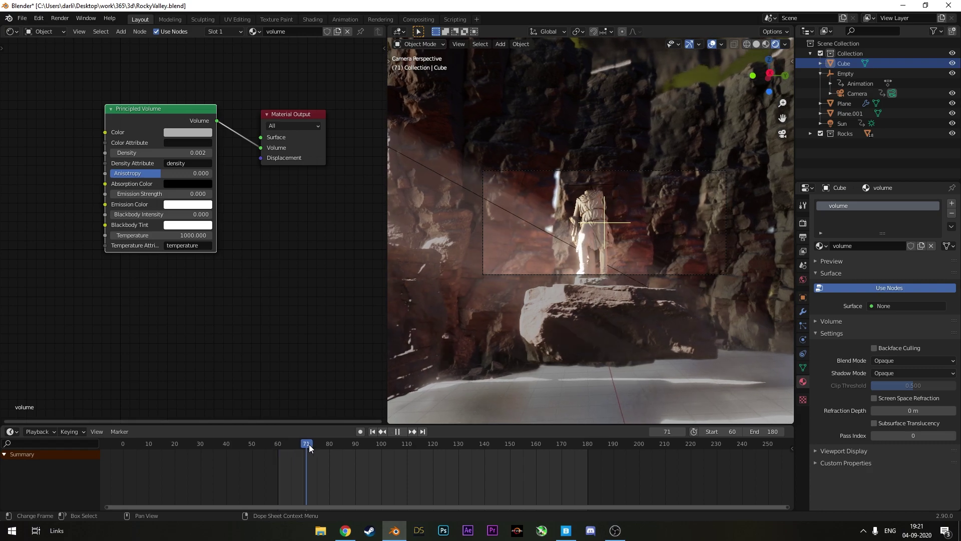
{"action": "left_click_drag", "start_coordinate": [309, 447], "coordinate": [308, 483]}
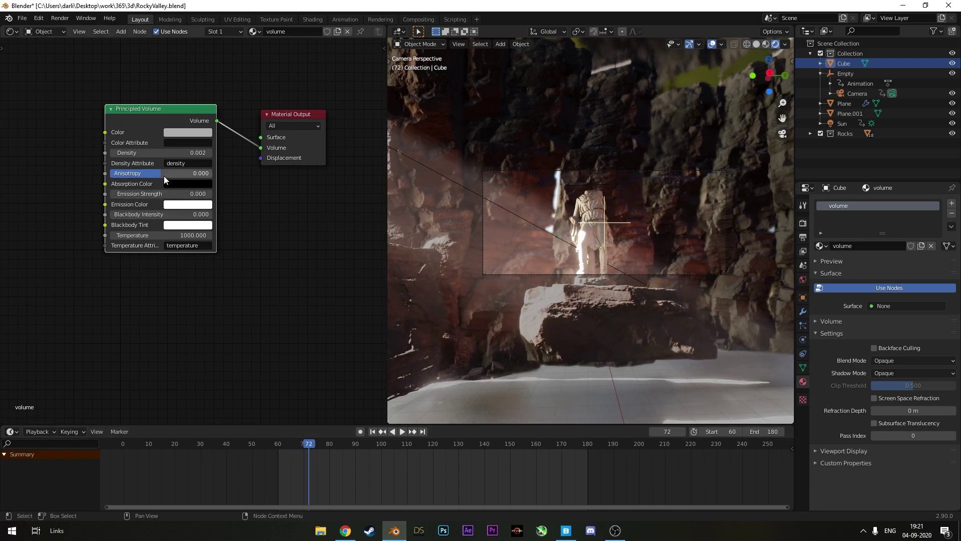
Set the fog's anisotropy to 0.355 and tint its colour pale blue.
{"action": "left_click_drag", "start_coordinate": [154, 176], "coordinate": [145, 176]}
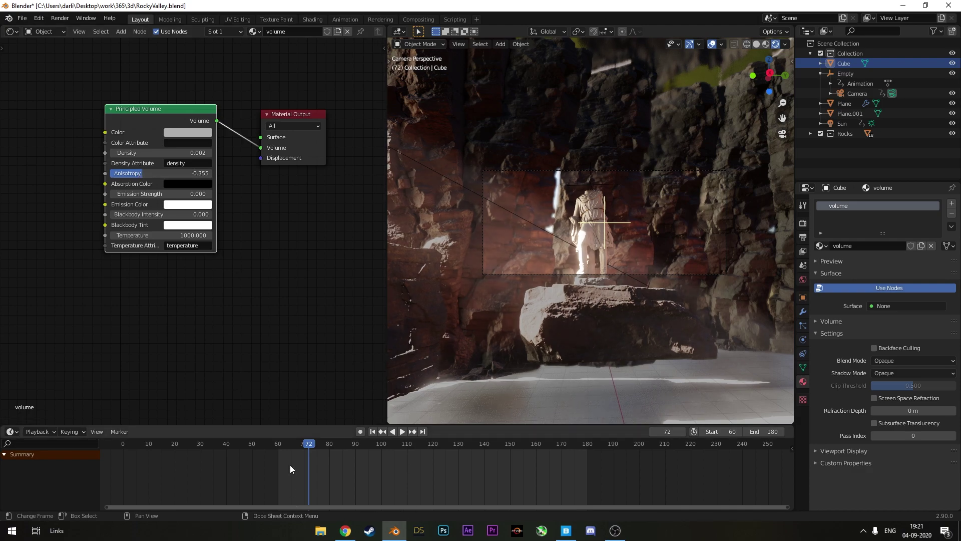
{"action": "mouse_move", "coordinate": [312, 443]}
{"action": "left_mouse_down"}
{"action": "mouse_move", "coordinate": [275, 445]}
{"action": "mouse_move", "coordinate": [491, 459]}
{"action": "mouse_move", "coordinate": [269, 453]}
{"action": "mouse_move", "coordinate": [296, 453]}
{"action": "left_mouse_up"}
{"action": "left_click", "coordinate": [189, 132]}
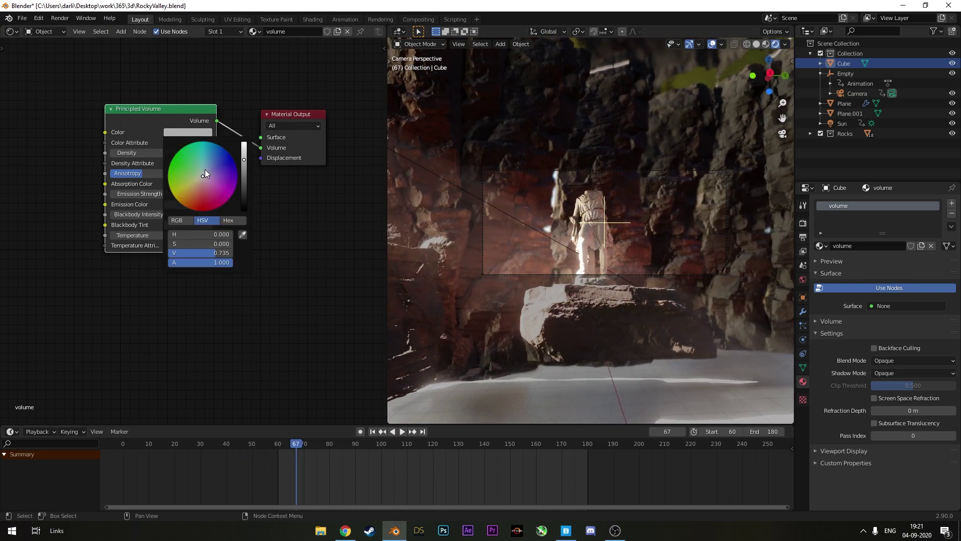
{"action": "mouse_move", "coordinate": [206, 173]}
{"action": "left_mouse_down"}
{"action": "mouse_move", "coordinate": [205, 154]}
{"action": "mouse_move", "coordinate": [221, 152]}
{"action": "mouse_move", "coordinate": [204, 179]}
{"action": "left_mouse_up"}
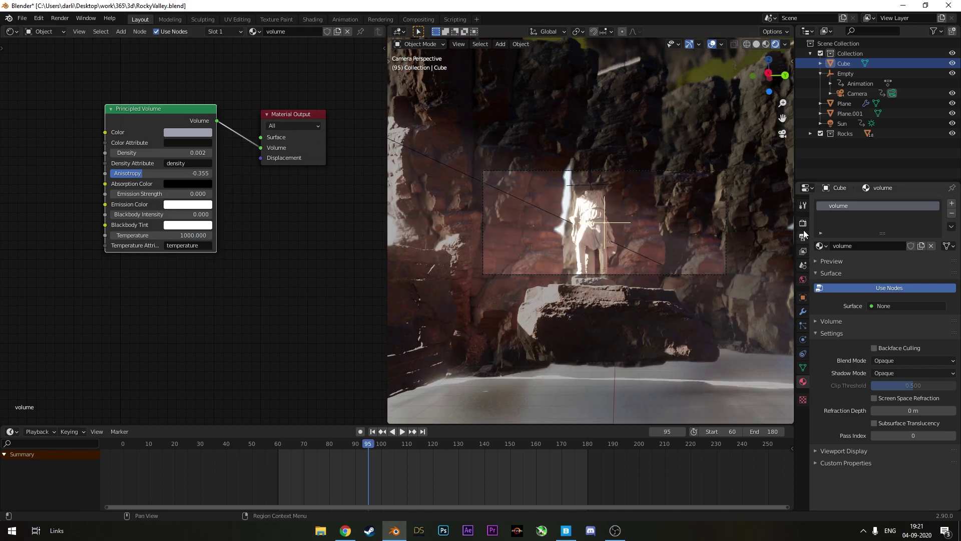
Raise Eevee's volumetric samples to 128 in Render Properties.
{"action": "left_click", "coordinate": [803, 224]}
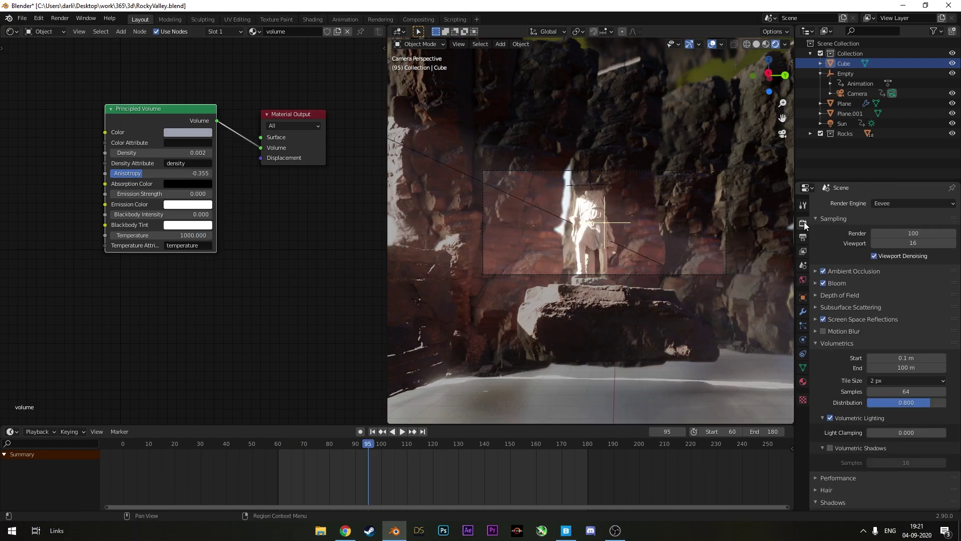
{"action": "left_click", "coordinate": [902, 392]}
{"action": "type", "text": "128"}
{"action": "key", "text": "Return"}
Play the fogged camera animation from near the start, then stop it.
{"action": "scroll", "coordinate": [652, 230], "scroll_direction": "up", "scroll_amount": 1}
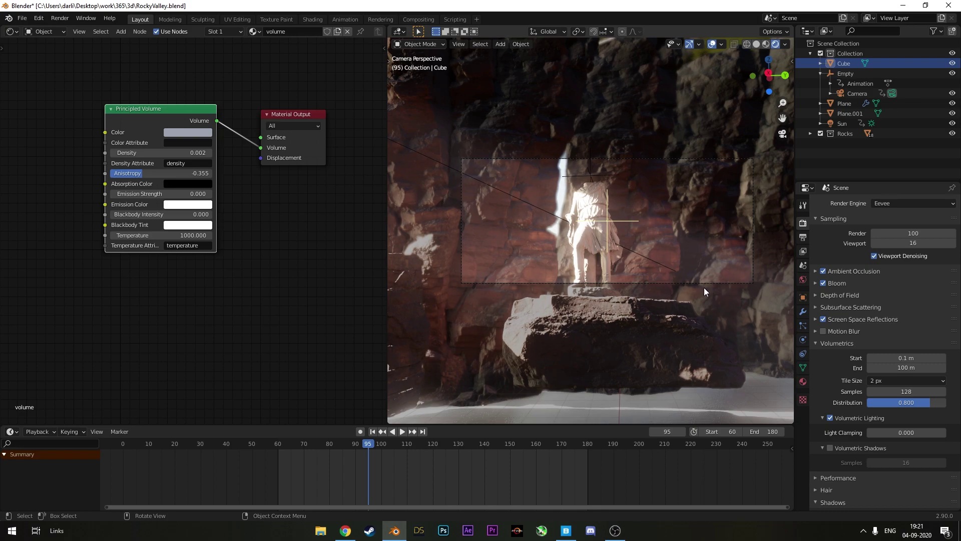
{"action": "key", "text": "shift+Left"}
{"action": "key", "text": "space"}
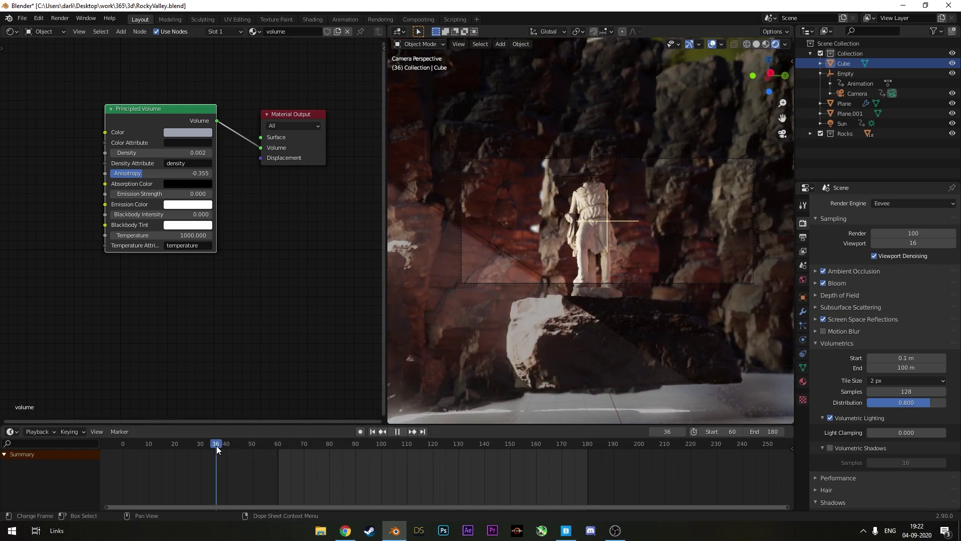
{"action": "key", "text": "space"}
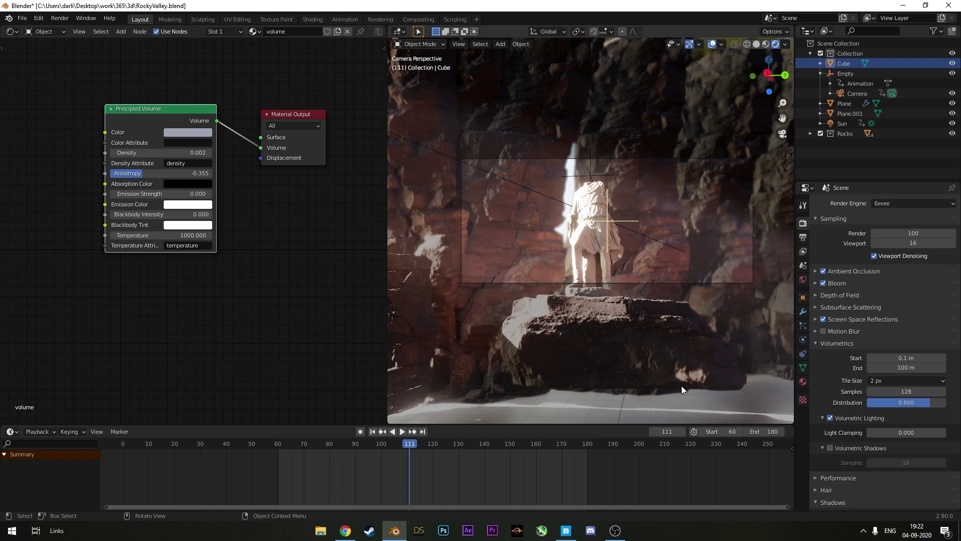
{"action": "mouse_move", "coordinate": [621, 536]}
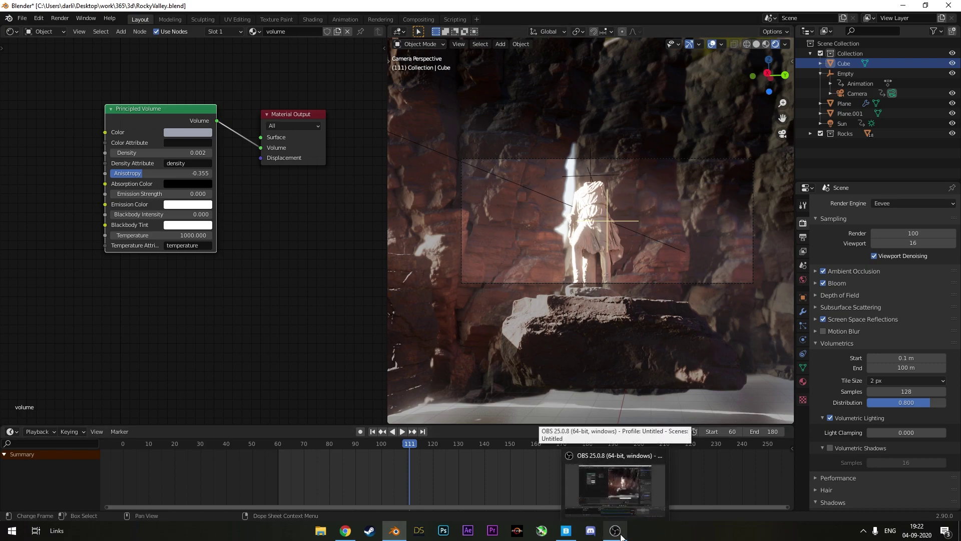